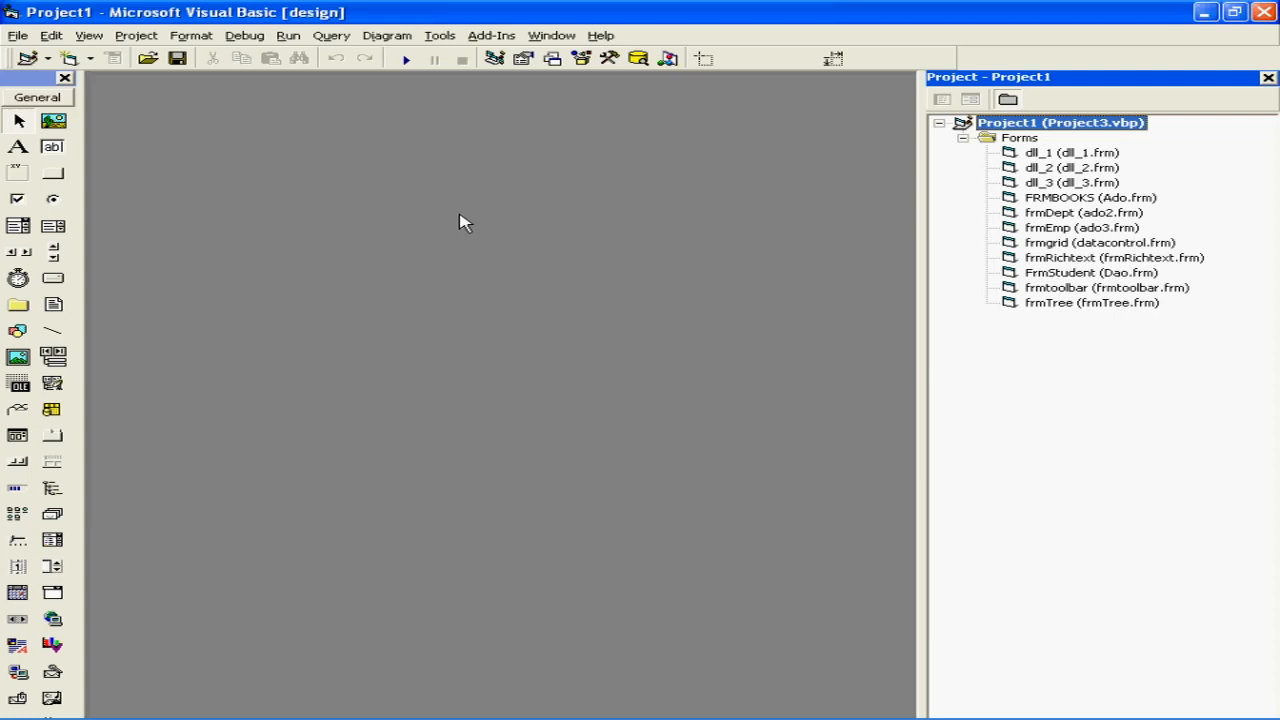
Open the Visual Data Manager add-in and maximize its window
left_click(478, 38)
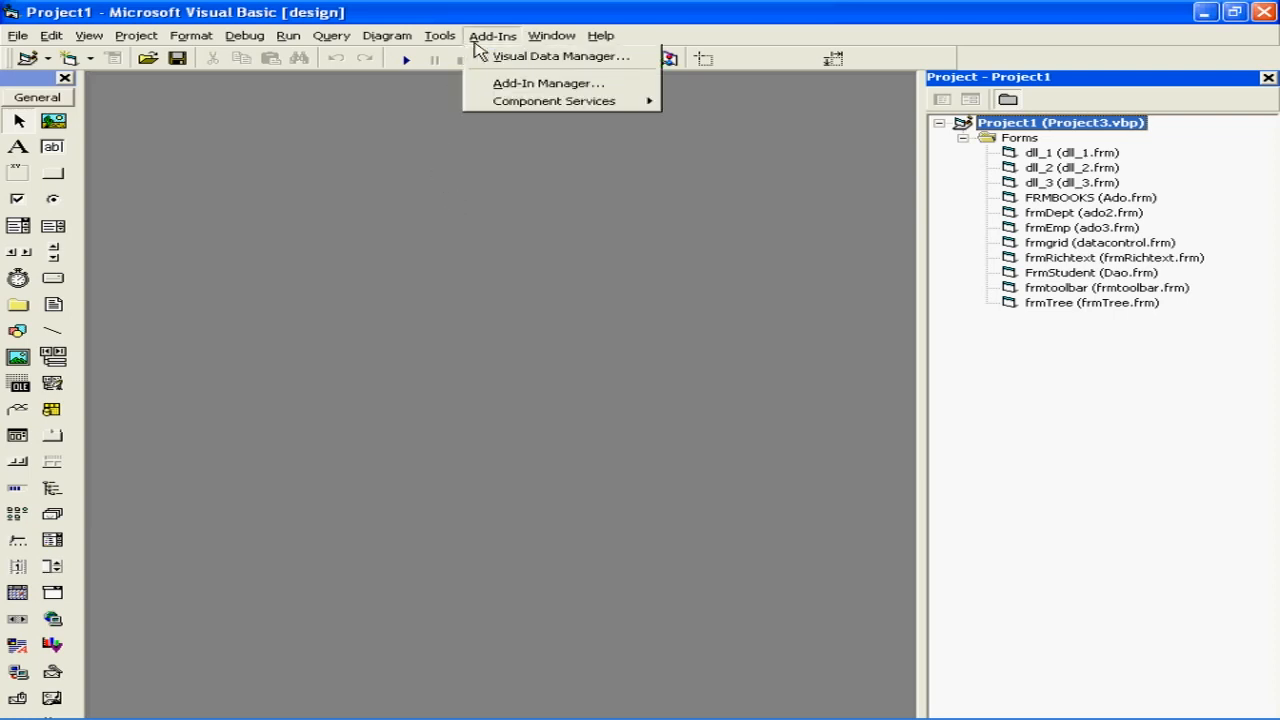
left_click(396, 222)
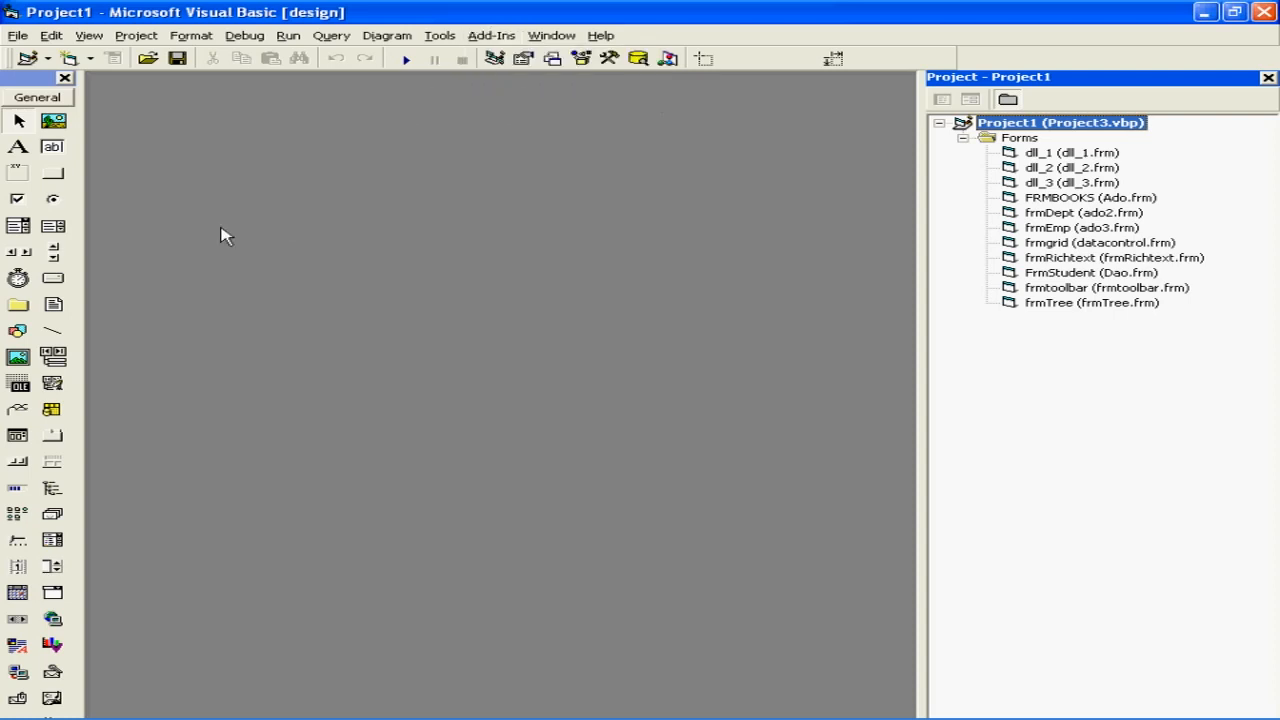
left_click(503, 39)
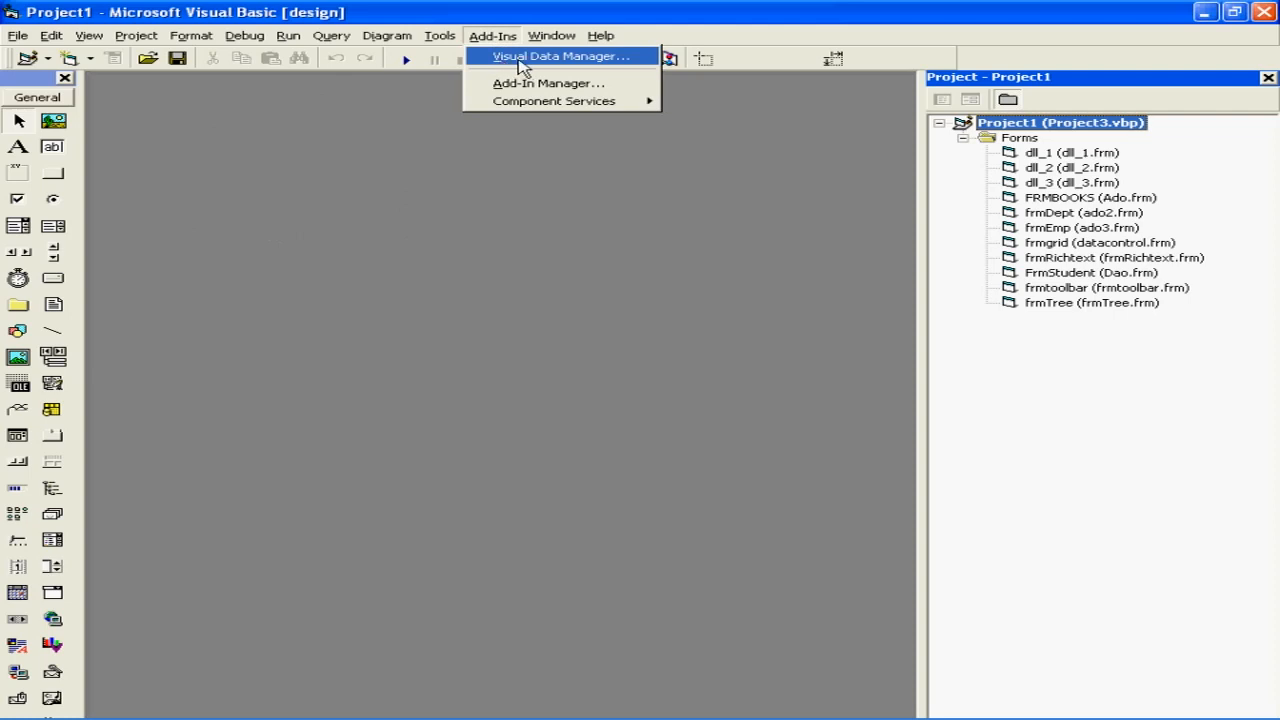
left_click(518, 58)
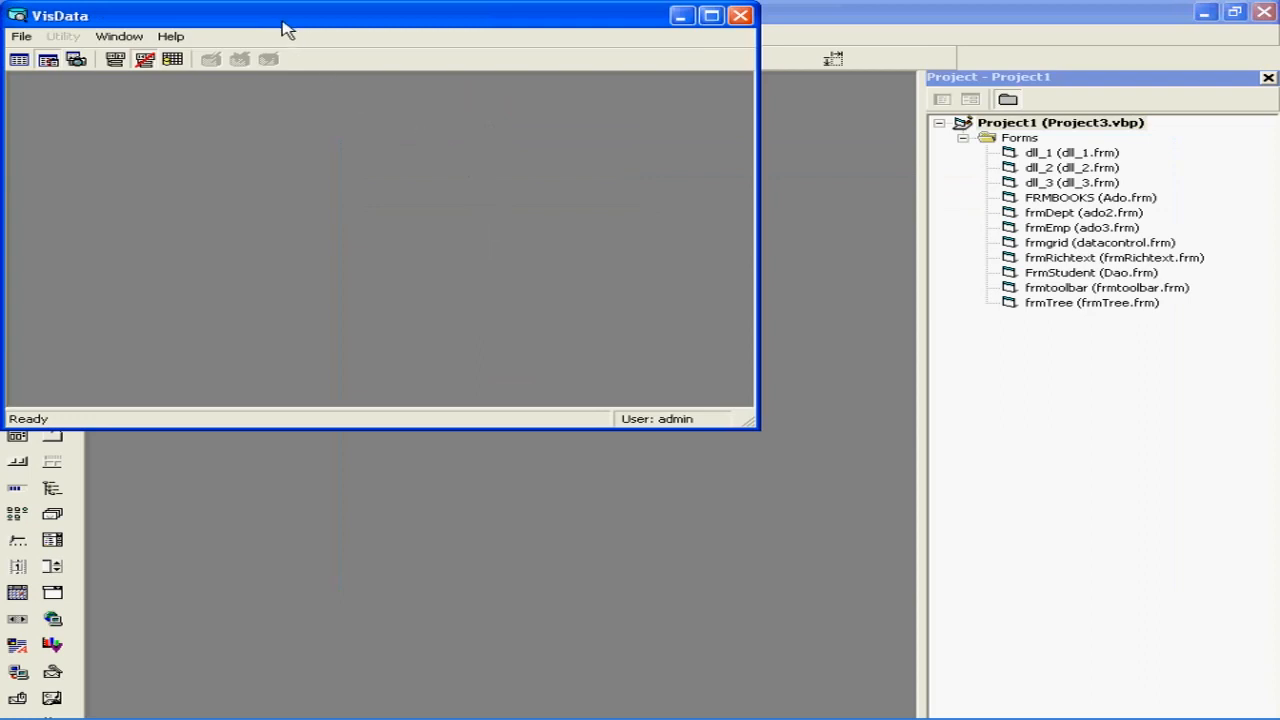
left_click_drag(280, 25, 368, 62)
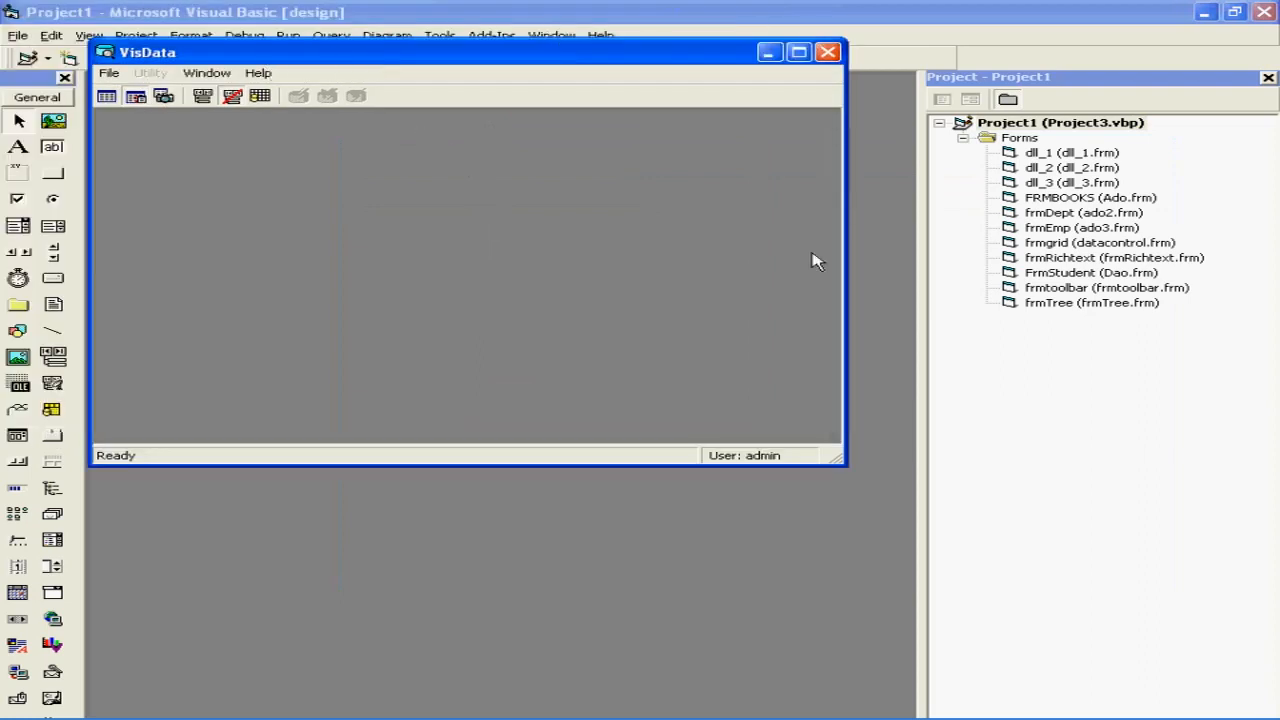
left_click(799, 53)
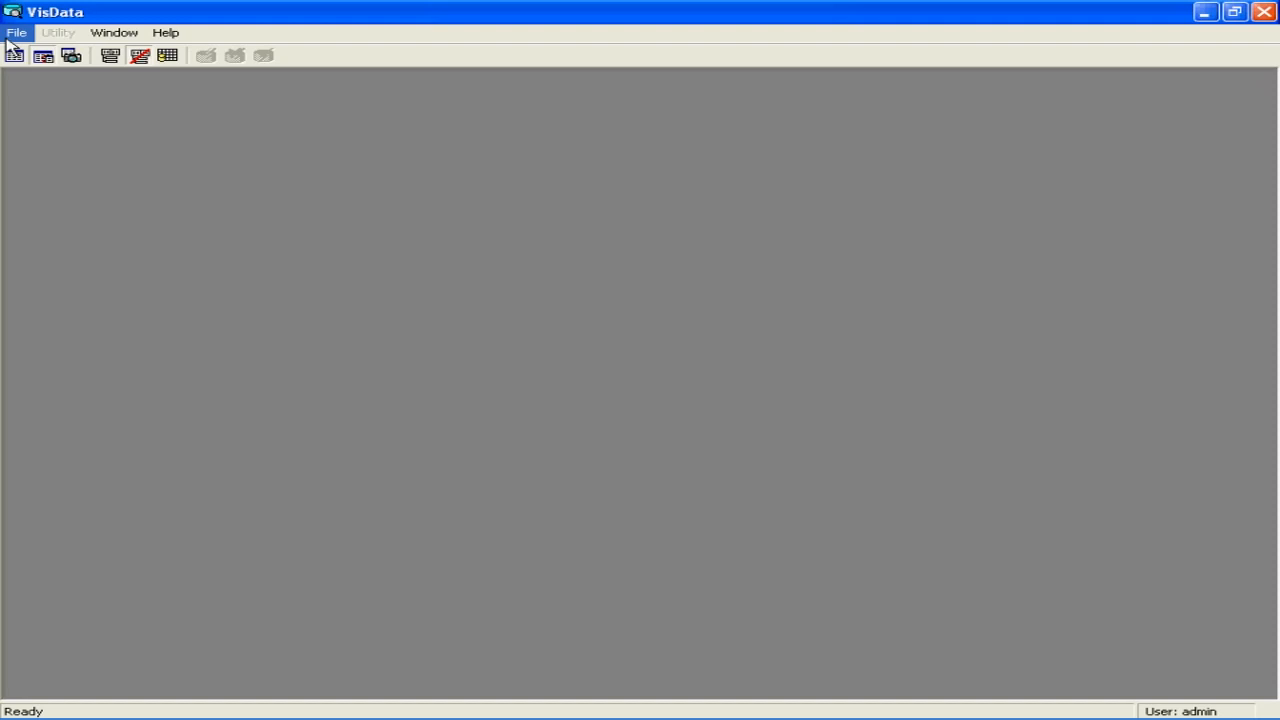
Create a new Microsoft Access Version 7.0 MDB database named abc in My Documents
left_click(7, 40)
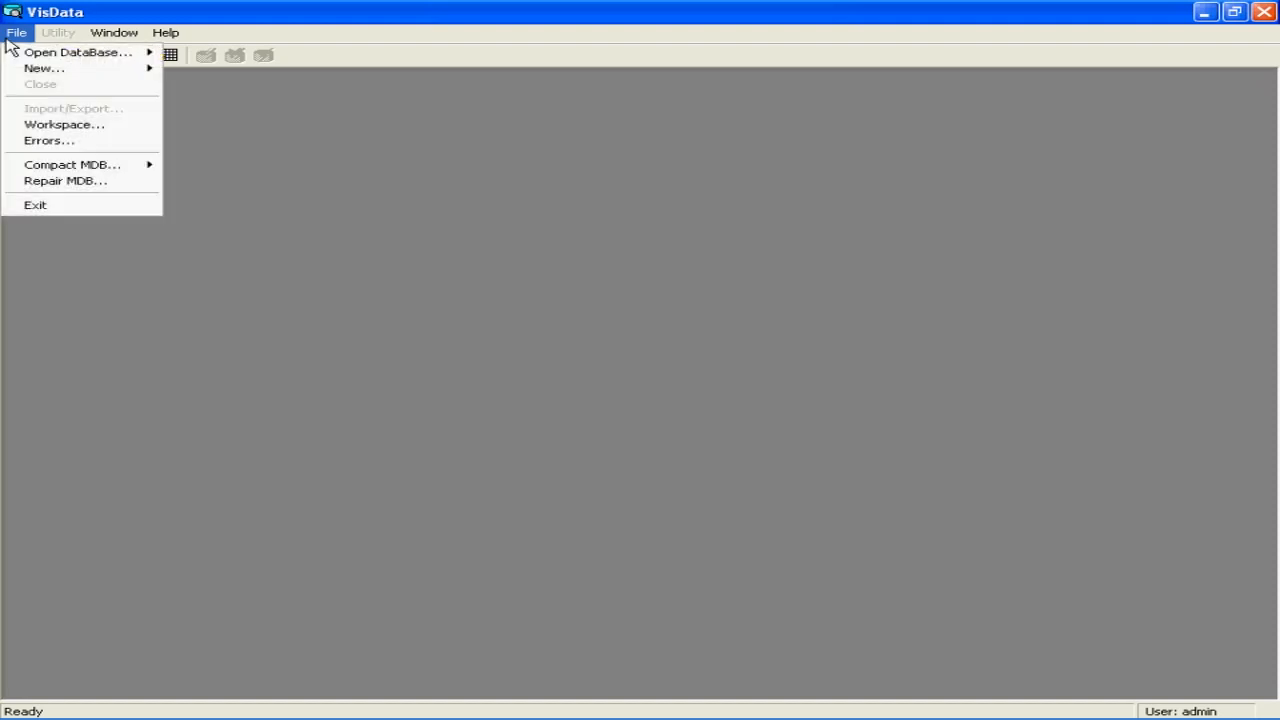
mouse_move(14, 70)
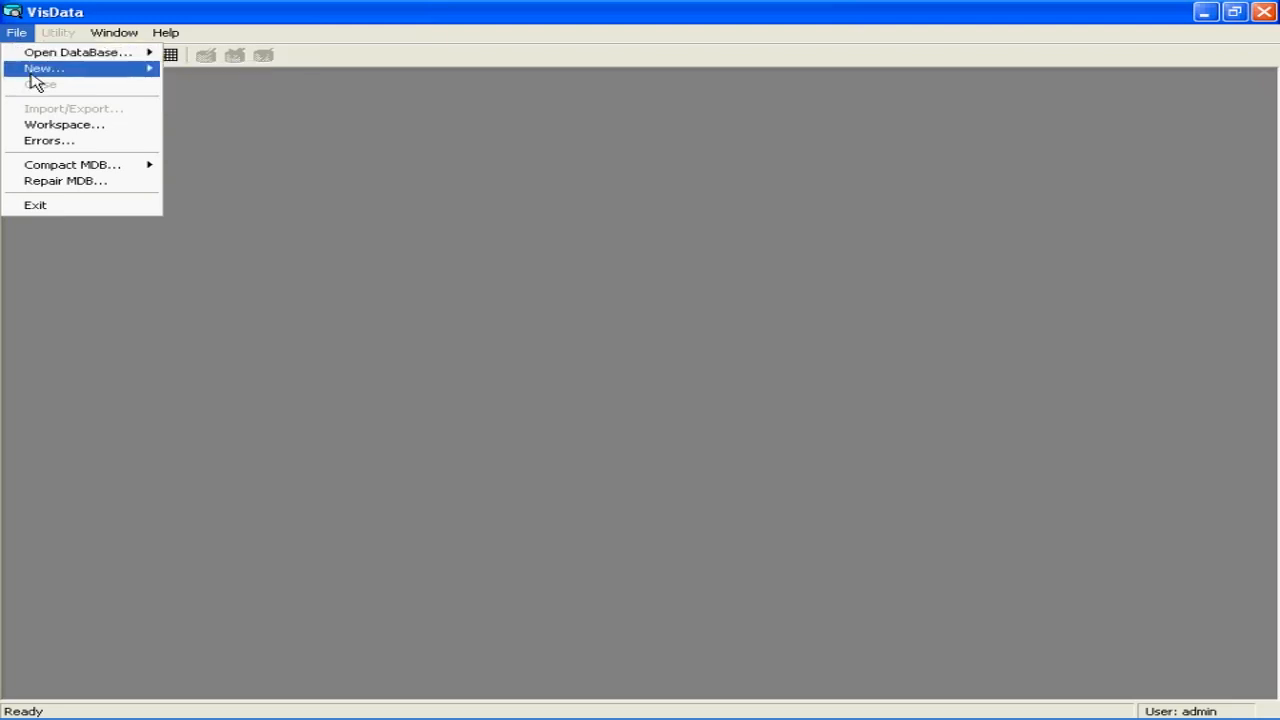
mouse_move(219, 73)
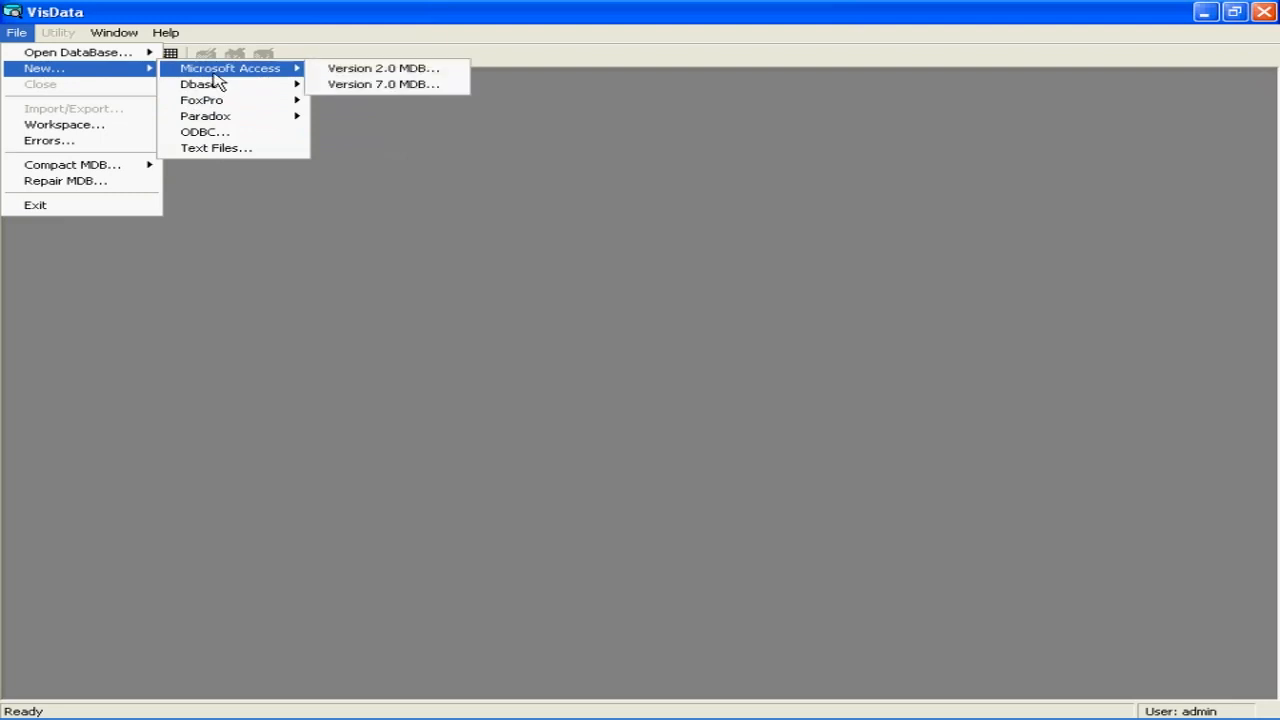
left_click(345, 90)
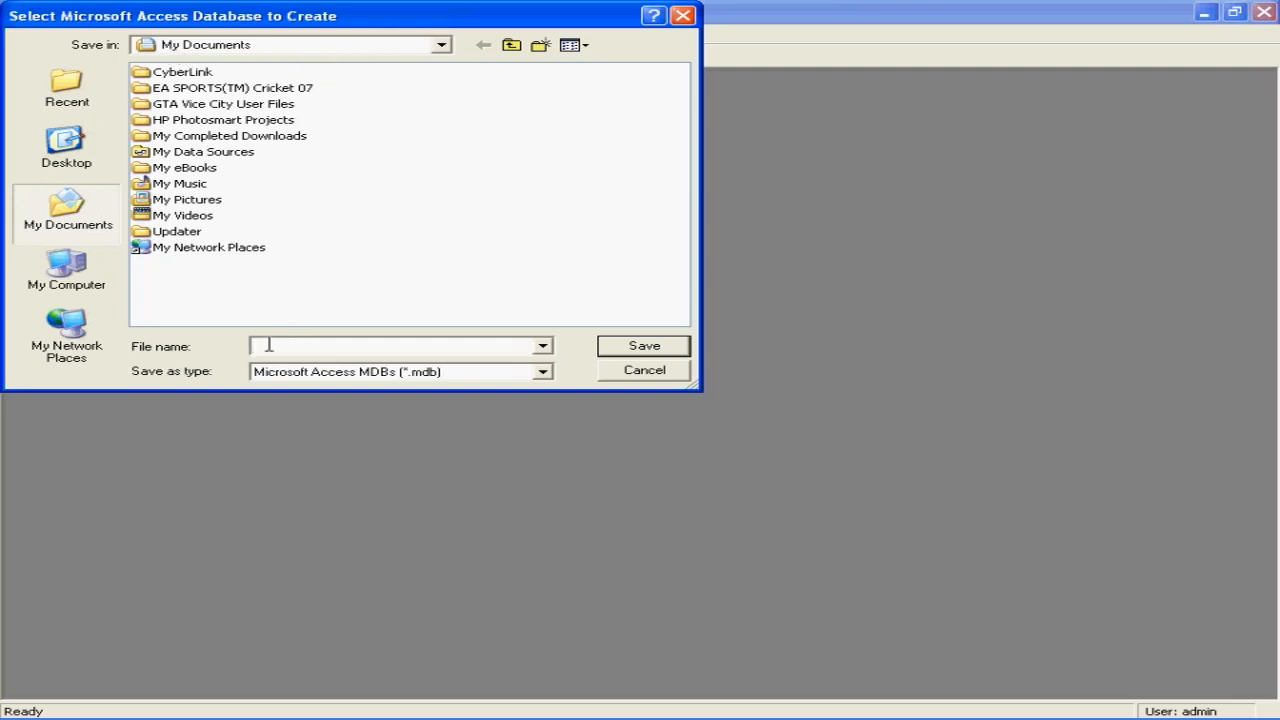
type("abc")
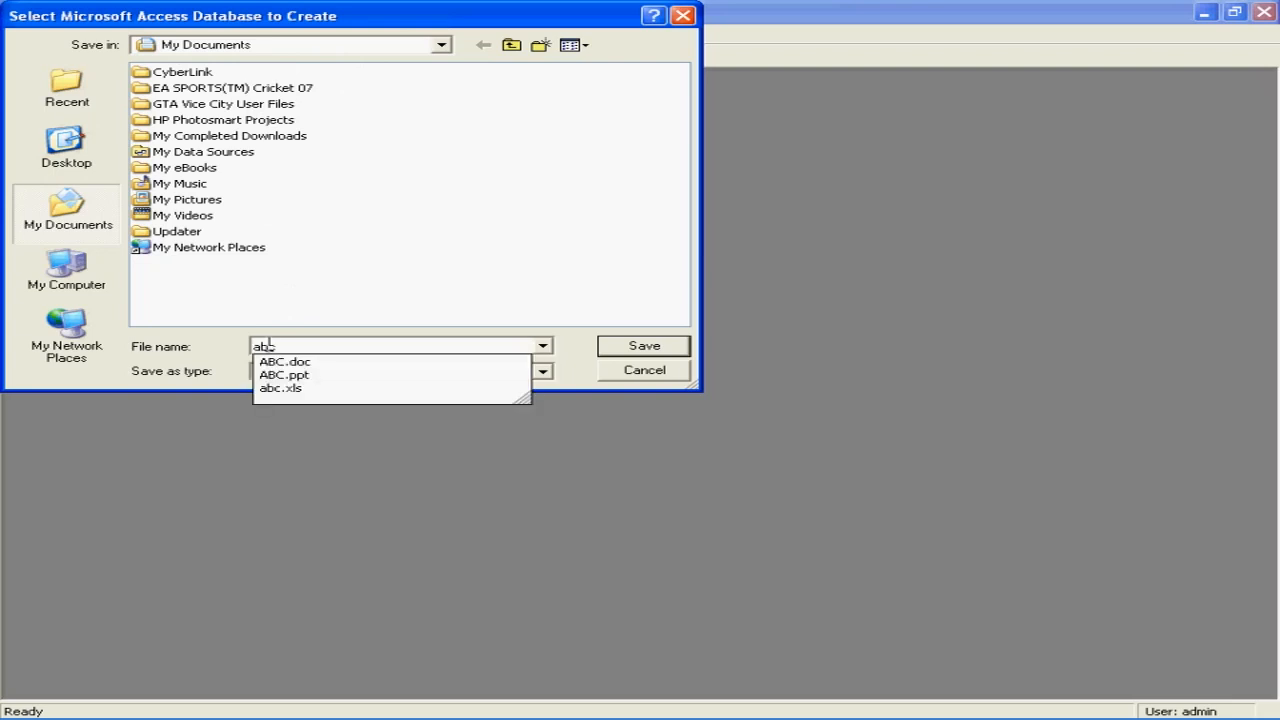
left_click(607, 350)
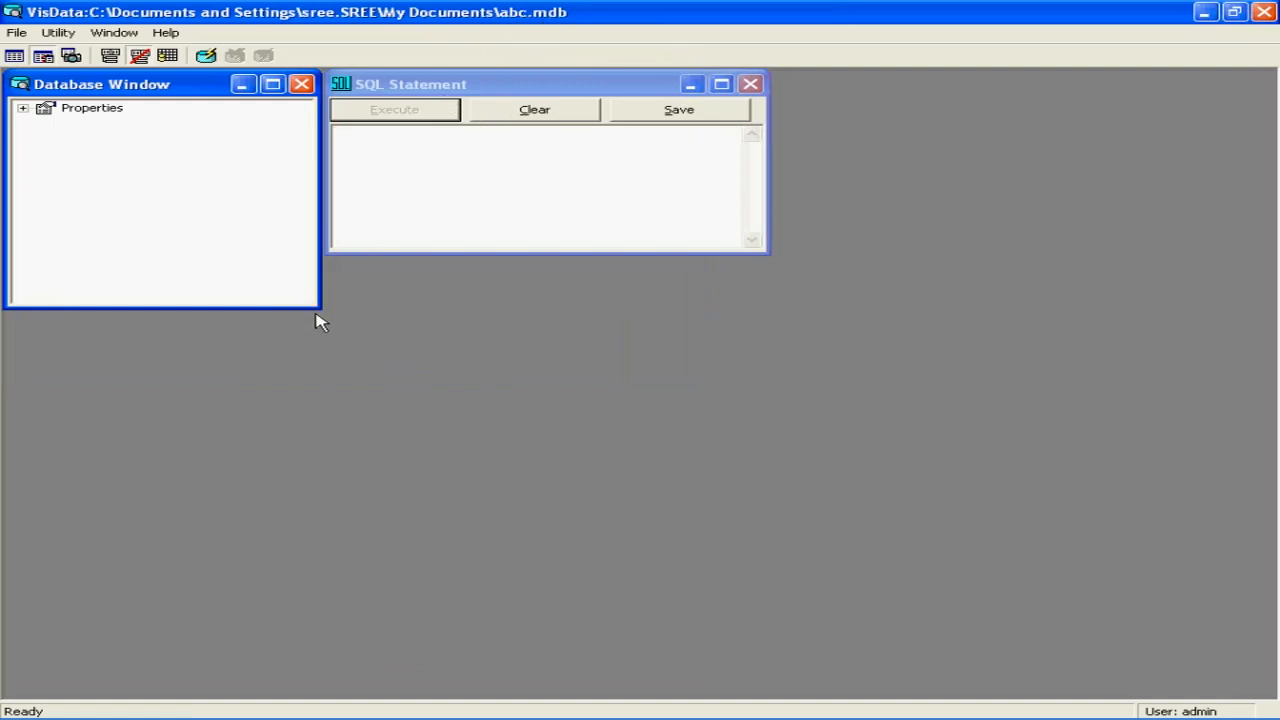
Enlarge the Database Window and start a new table named emp
left_click_drag(316, 310, 377, 401)
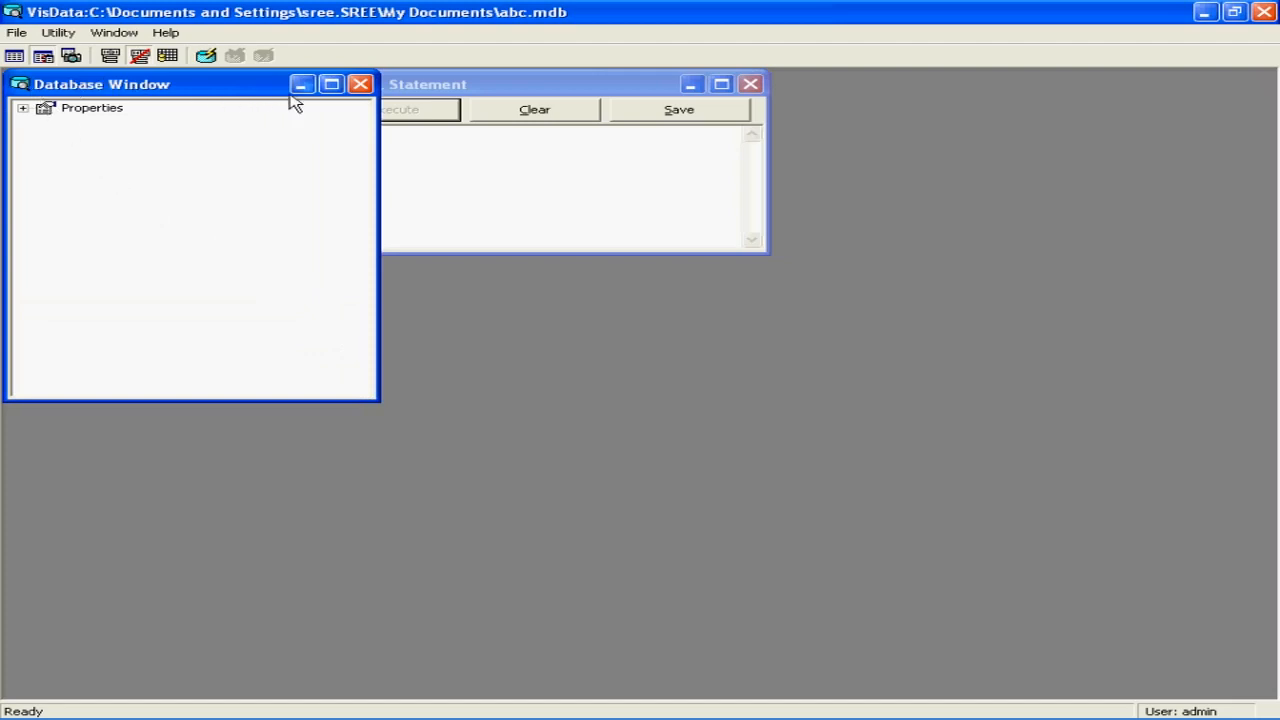
right_click(81, 173)
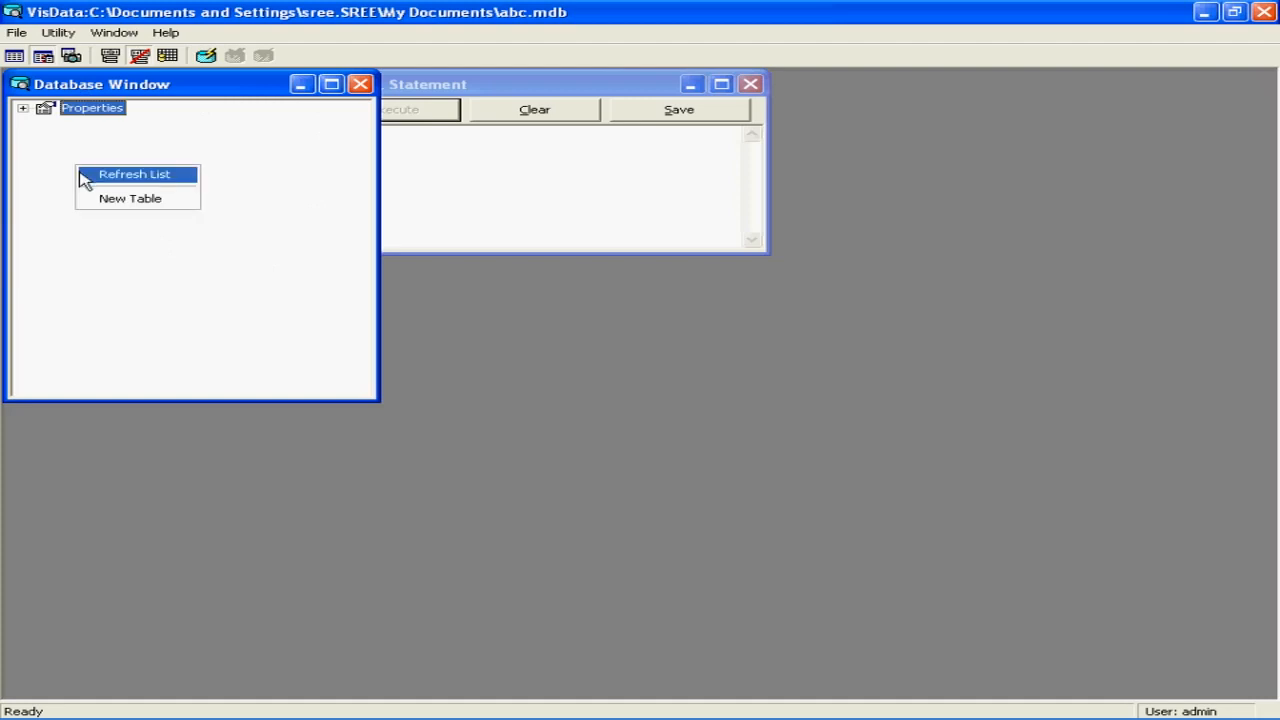
left_click(118, 206)
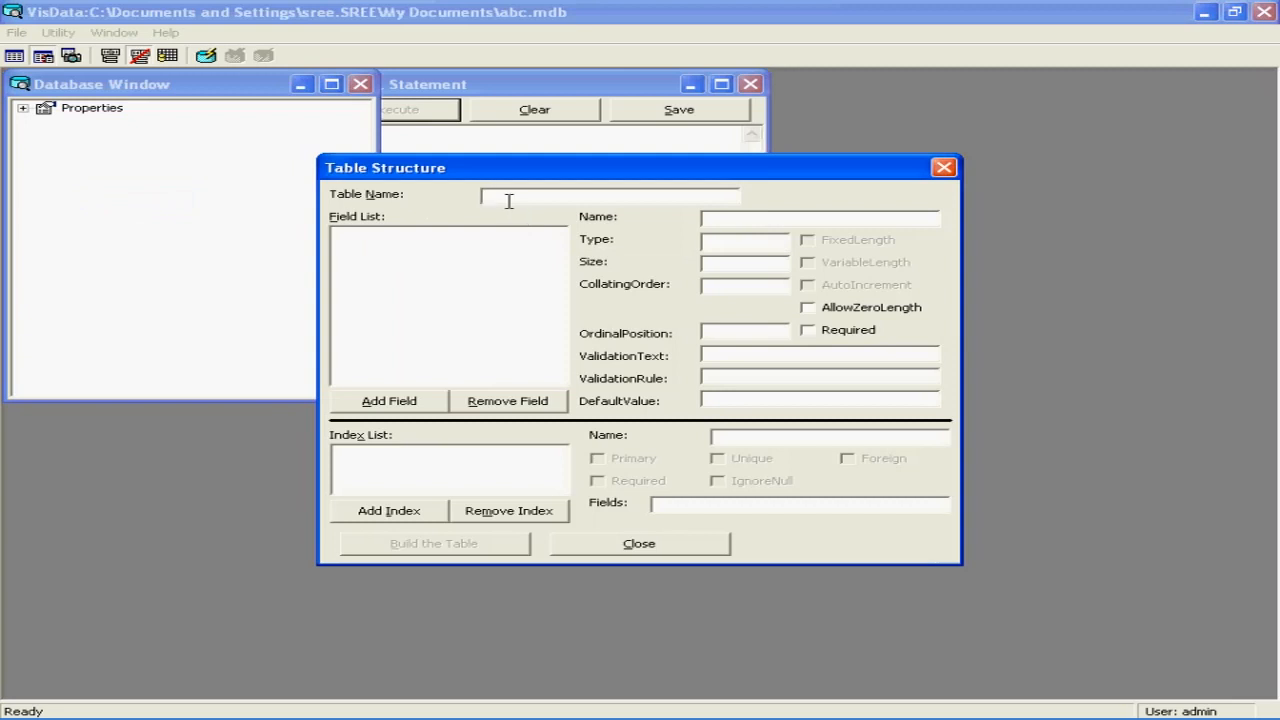
type("emp")
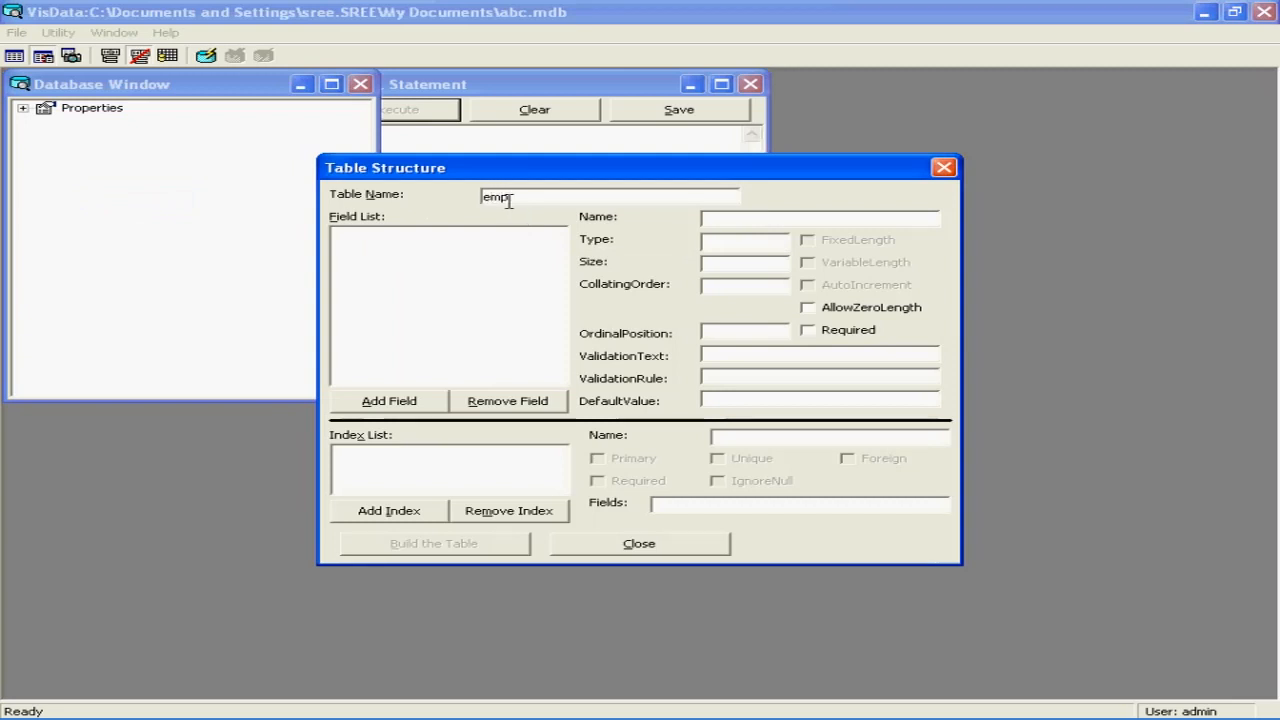
Add a field named eno of type Integer to the emp table
left_click(411, 400)
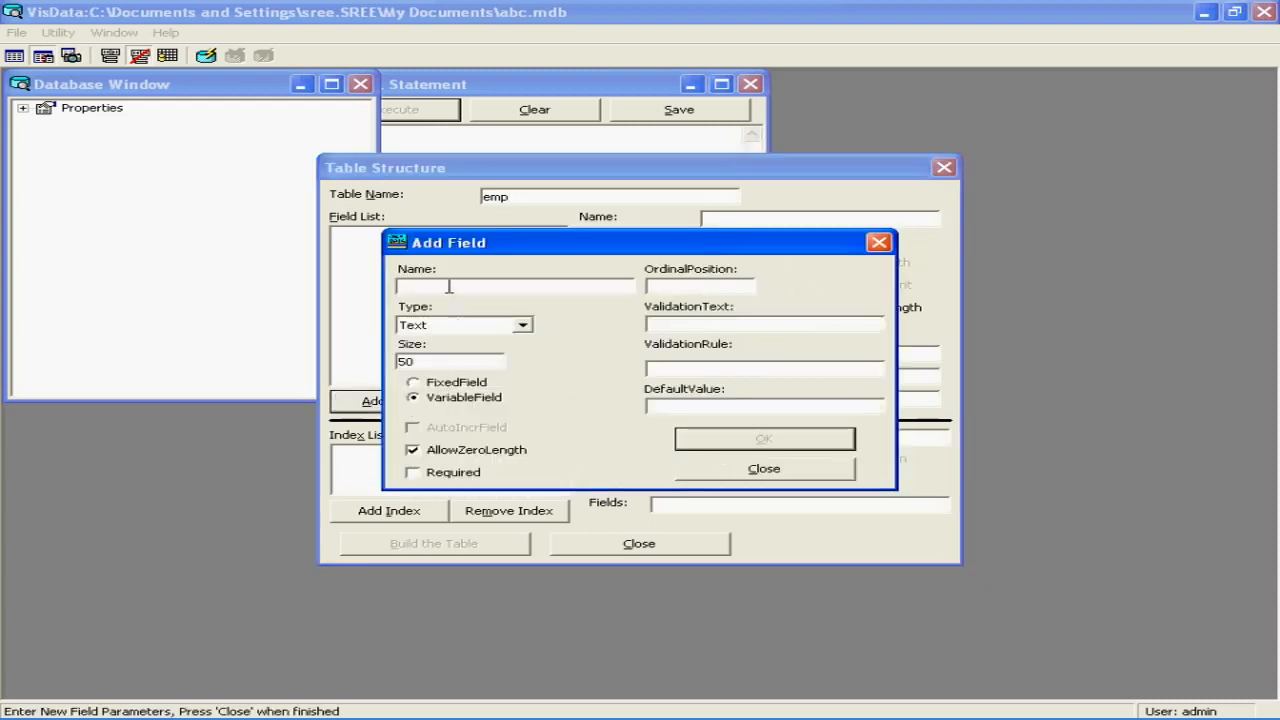
type("eno")
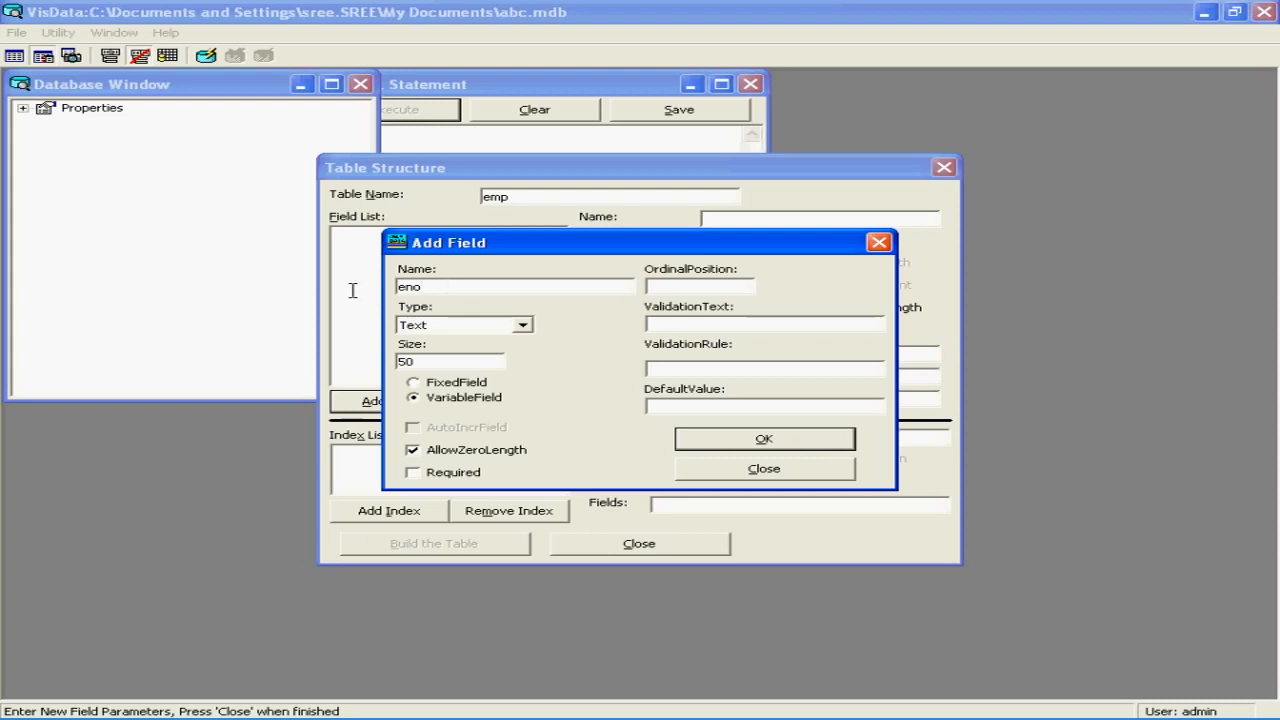
left_click(521, 326)
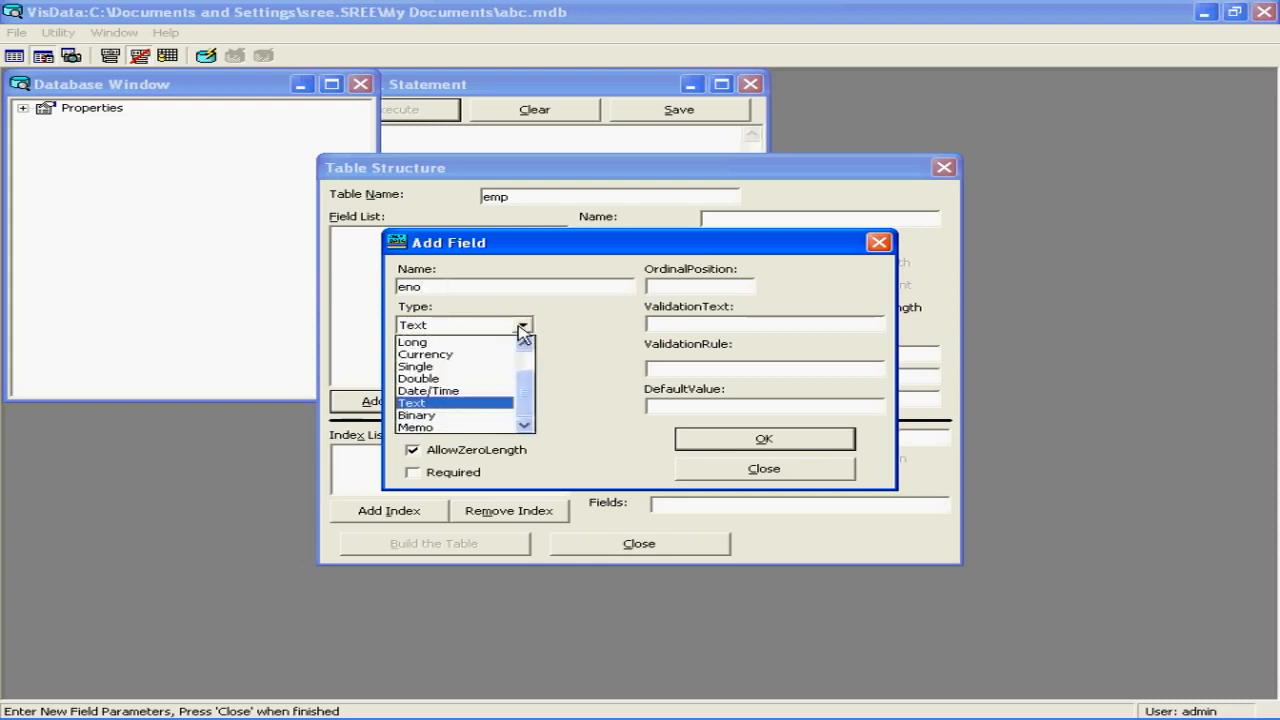
key("Up")
key("Up")
key("Up")
key("Up")
key("Up")
key("Up")
key("Up")
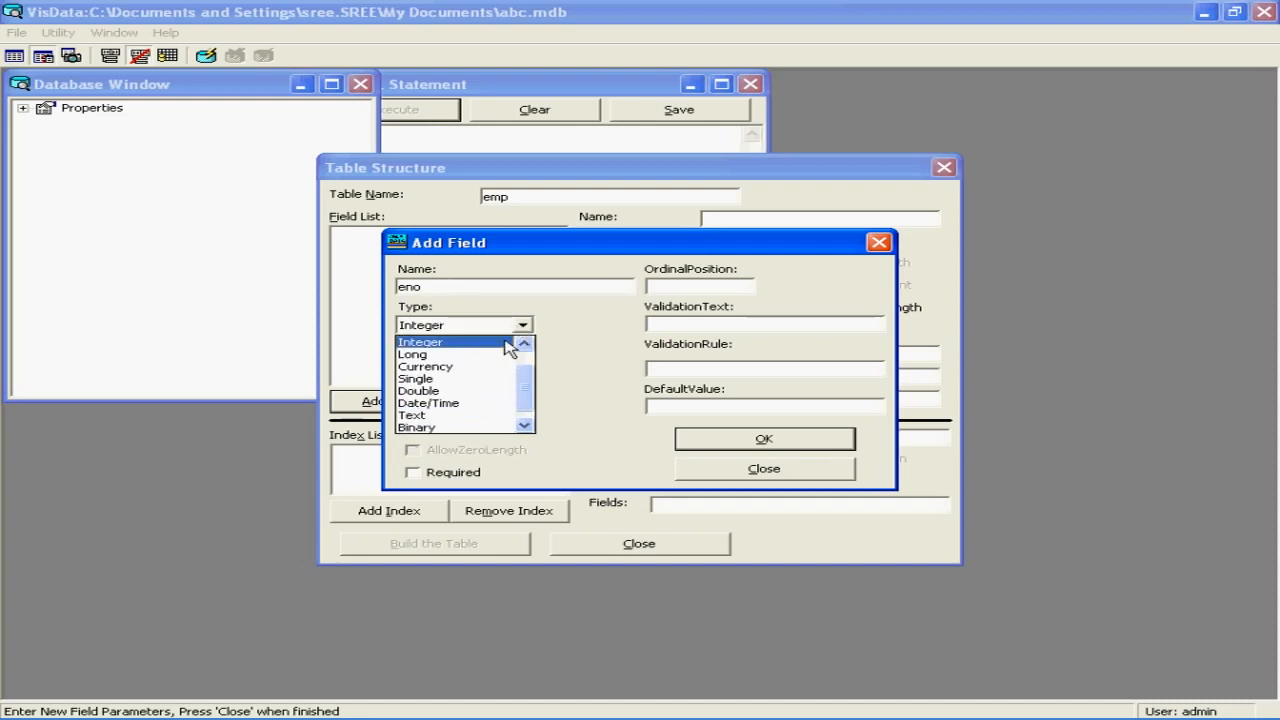
left_click(505, 342)
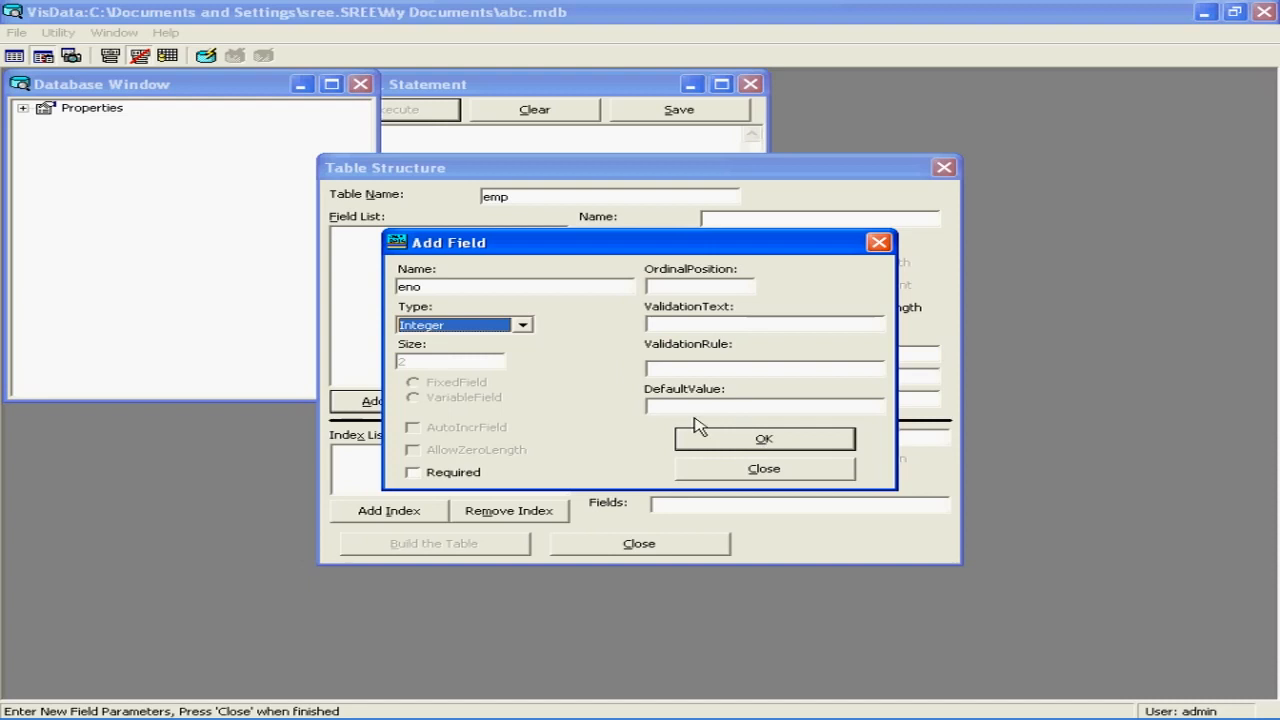
left_click(761, 447)
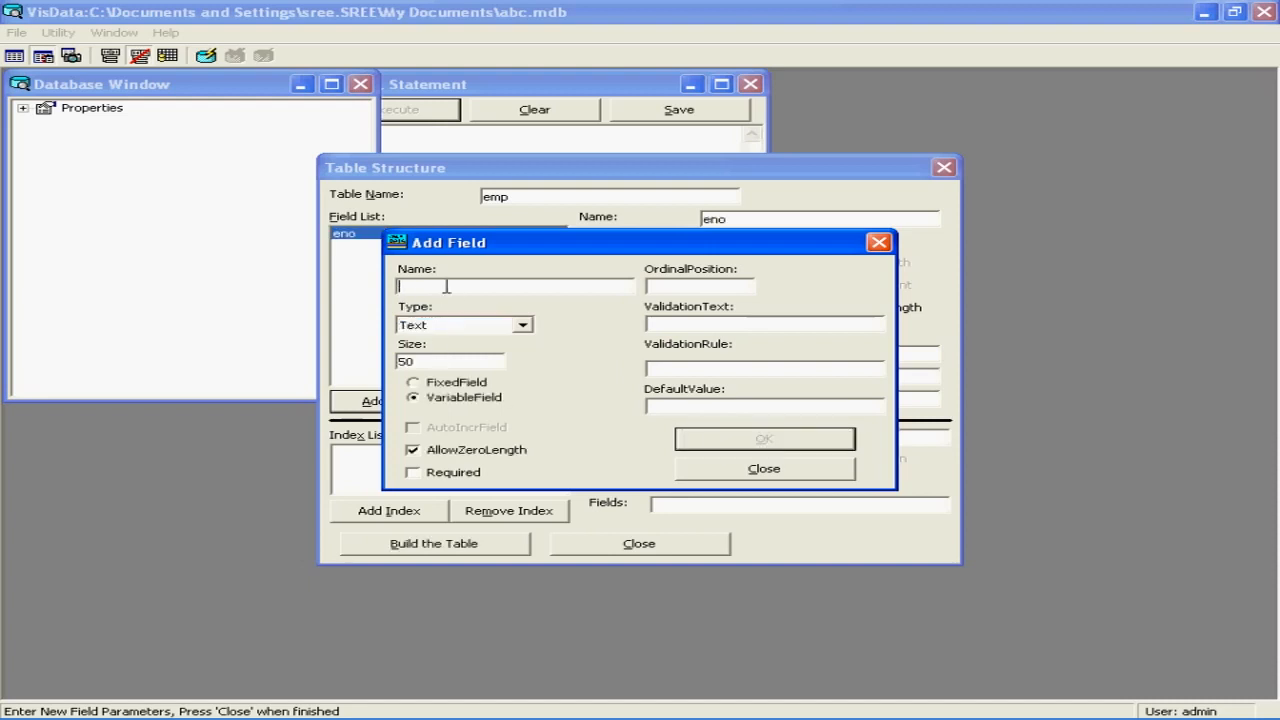
Add a Text field named ename with size 20 to the emp table
type("ename")
key("Tab")
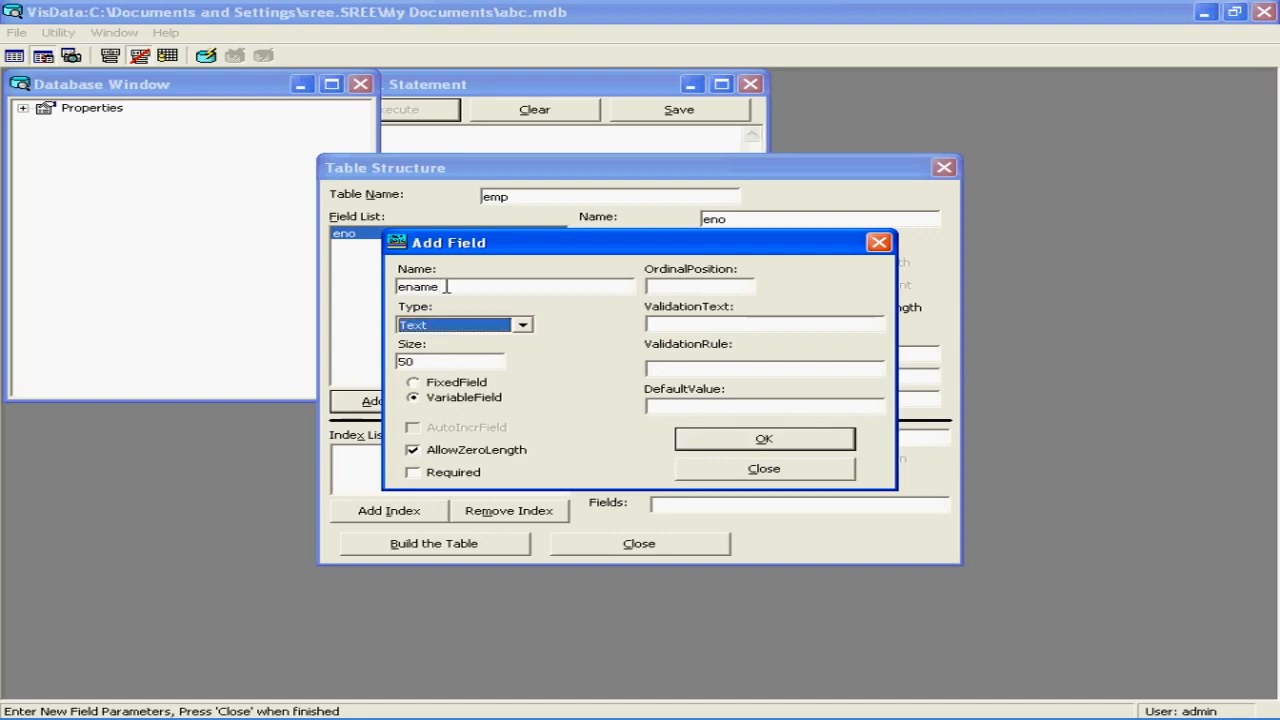
key("Tab")
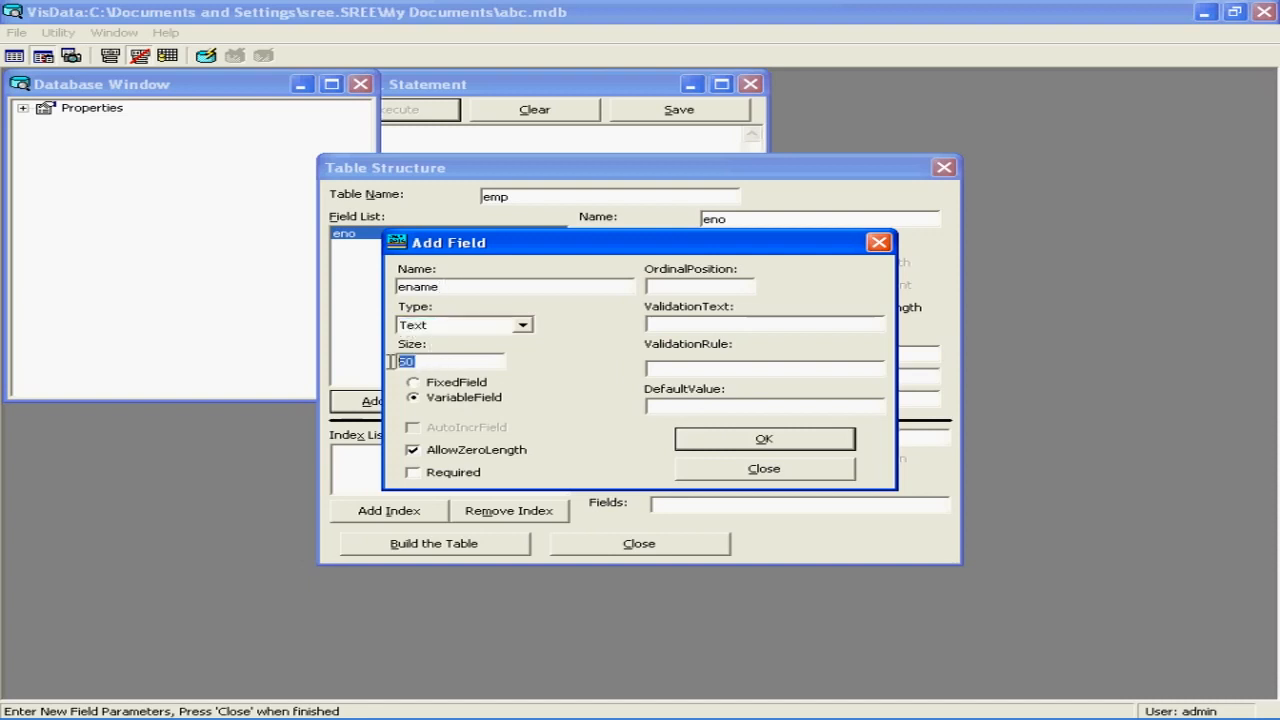
type("20")
left_click(713, 444)
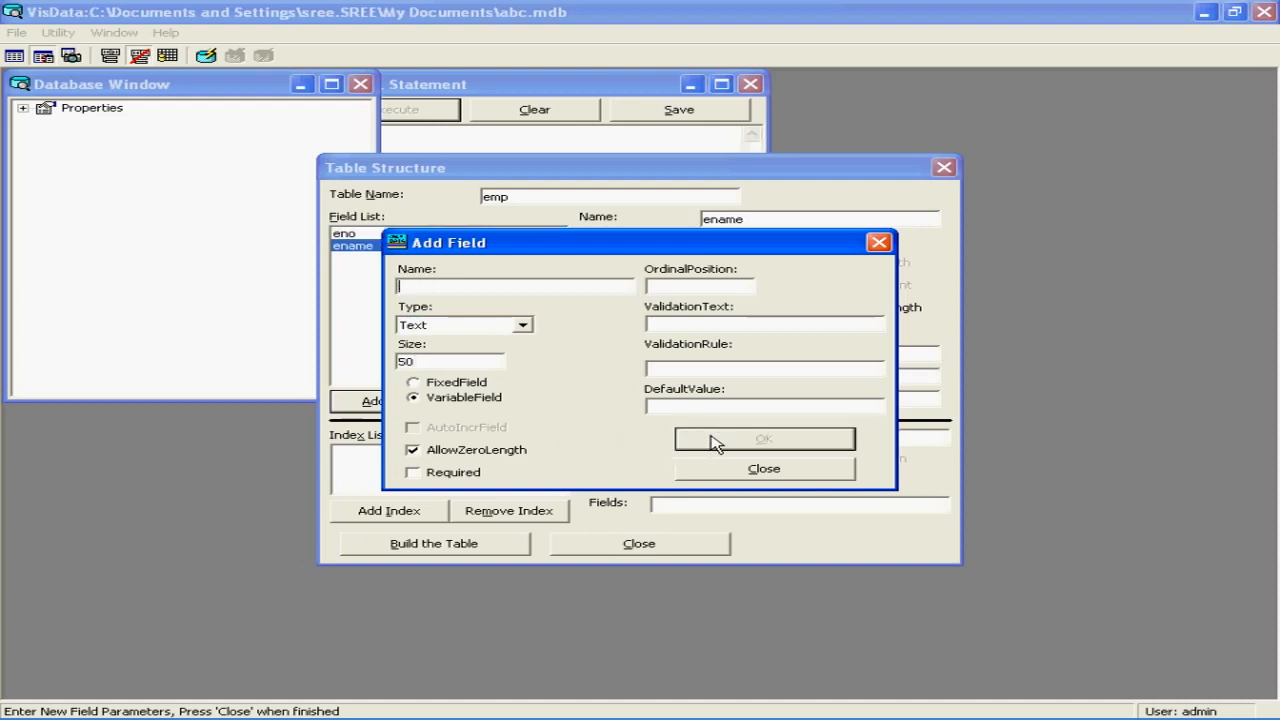
Add a Text field named job with size 15 to the emp table
type("job")
key("Tab")
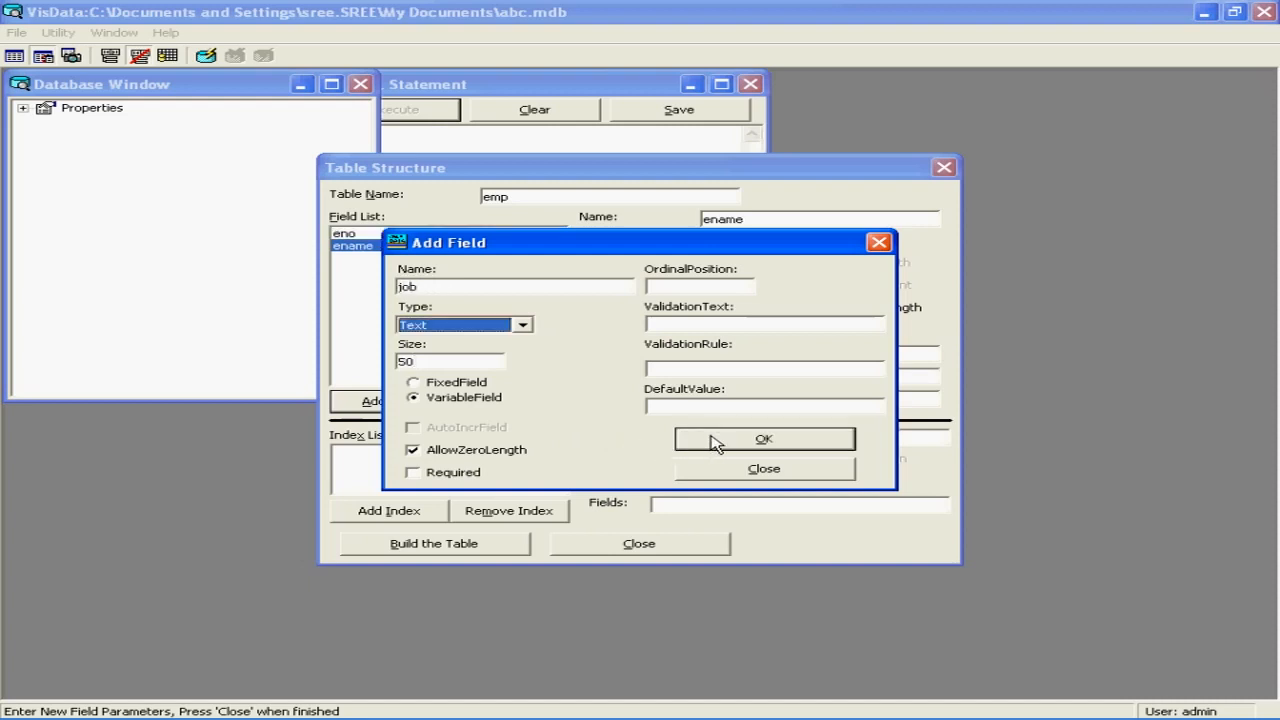
key("Tab")
key("BackSpace")
key("BackSpace")
type("15")
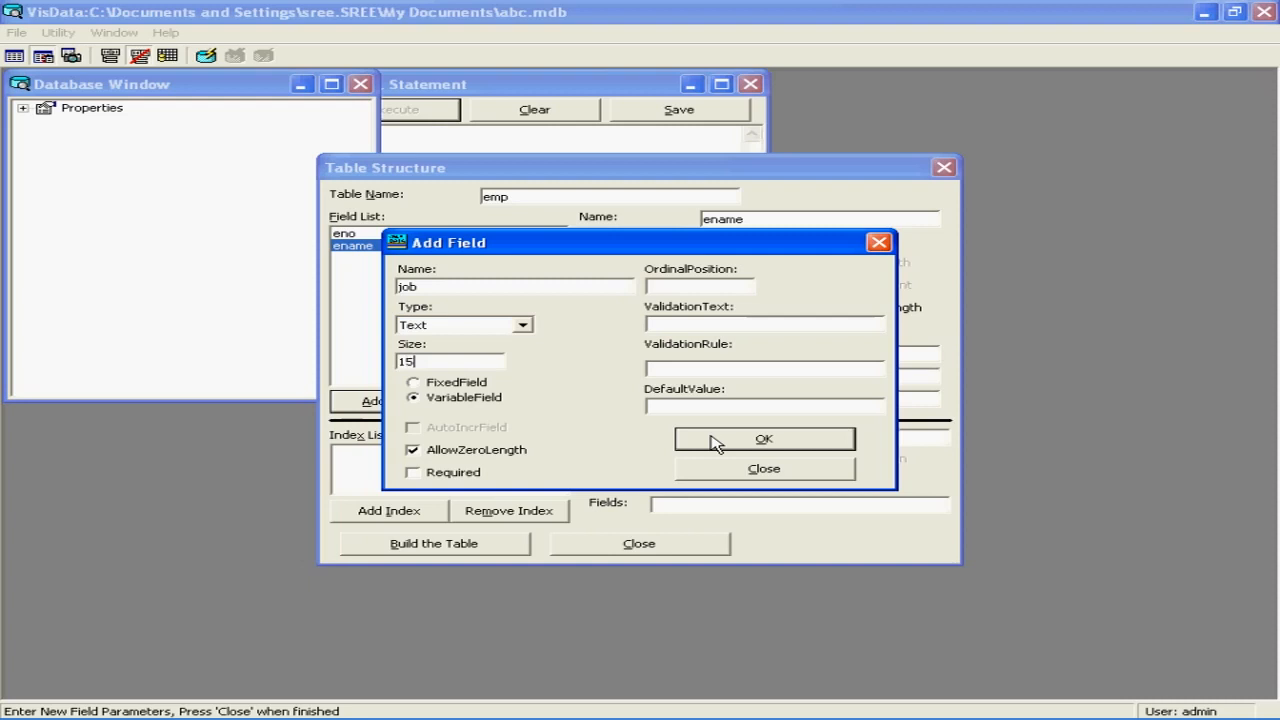
left_click(771, 440)
Add a Currency field named sal, finish adding fields and build the emp table
type("sa")
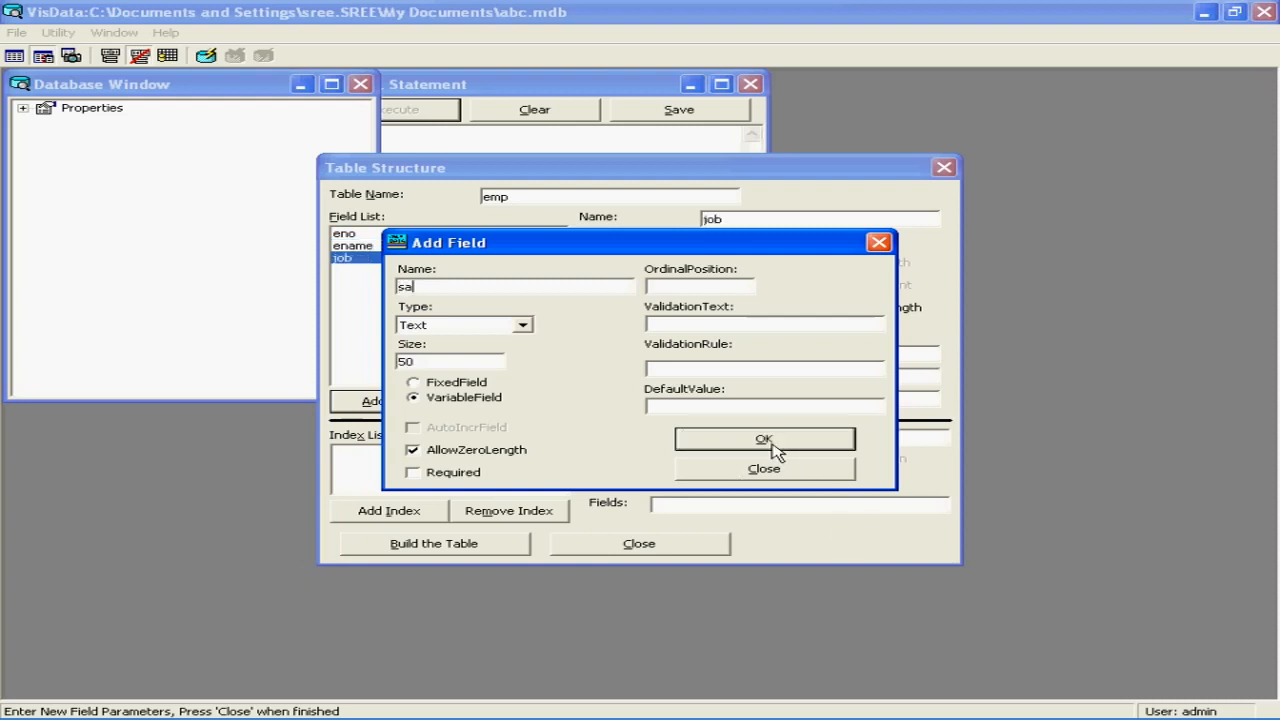
type("l")
key("Tab")
key("c")
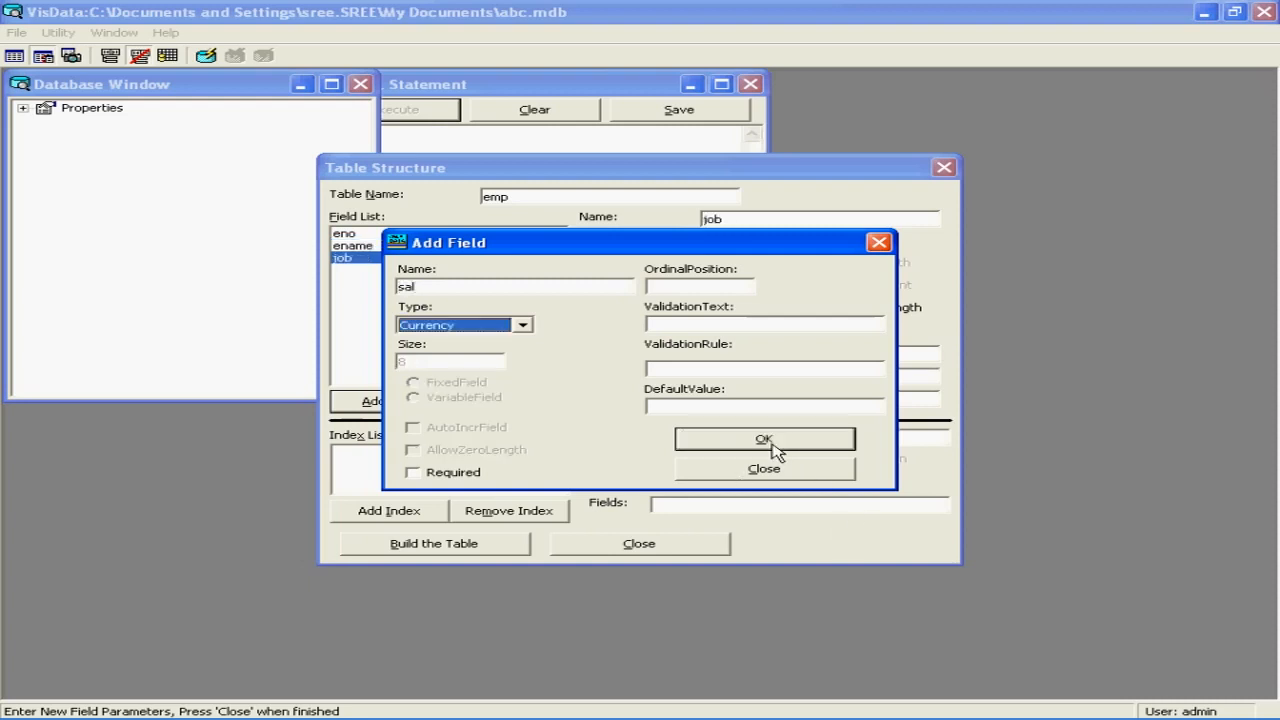
left_click(724, 443)
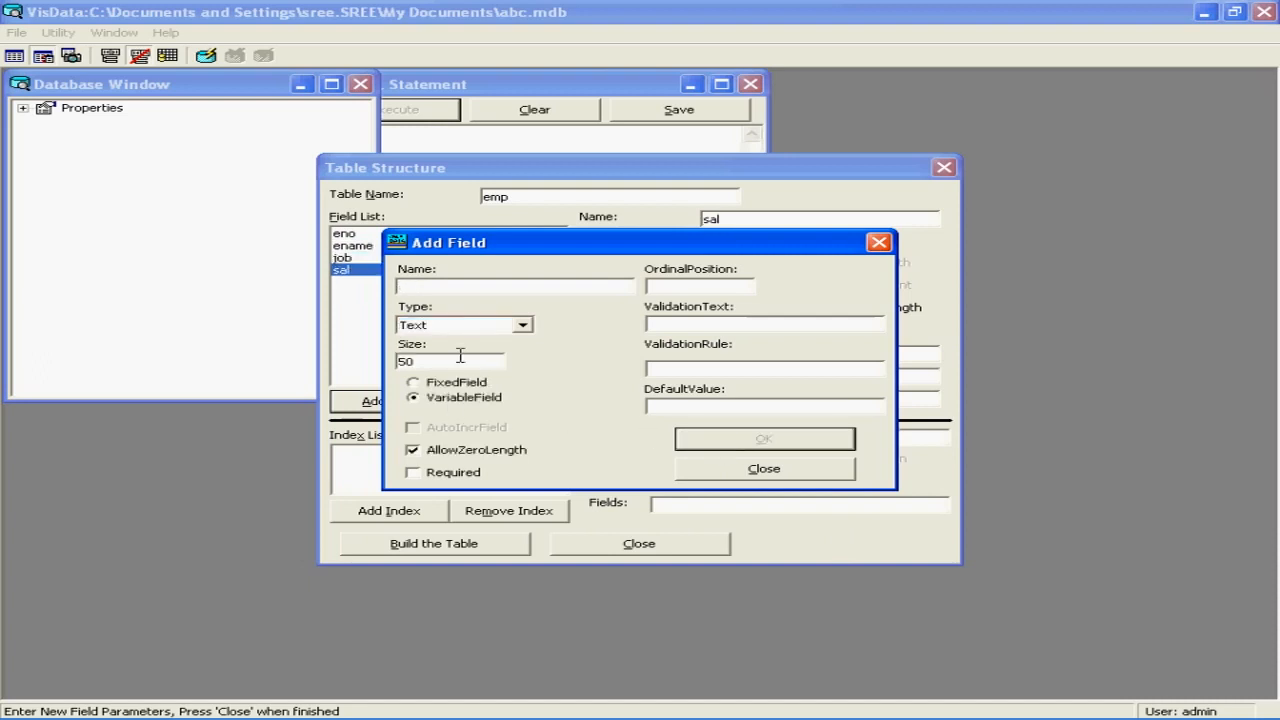
left_click(731, 472)
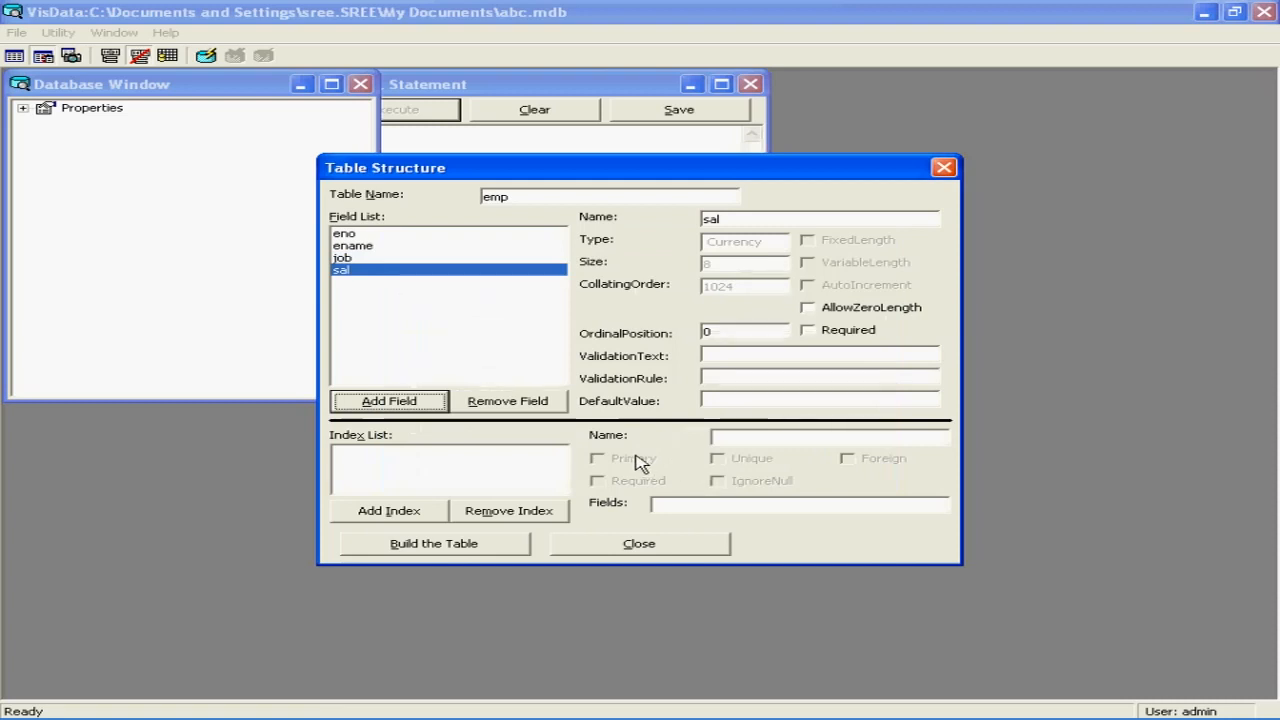
left_click(433, 551)
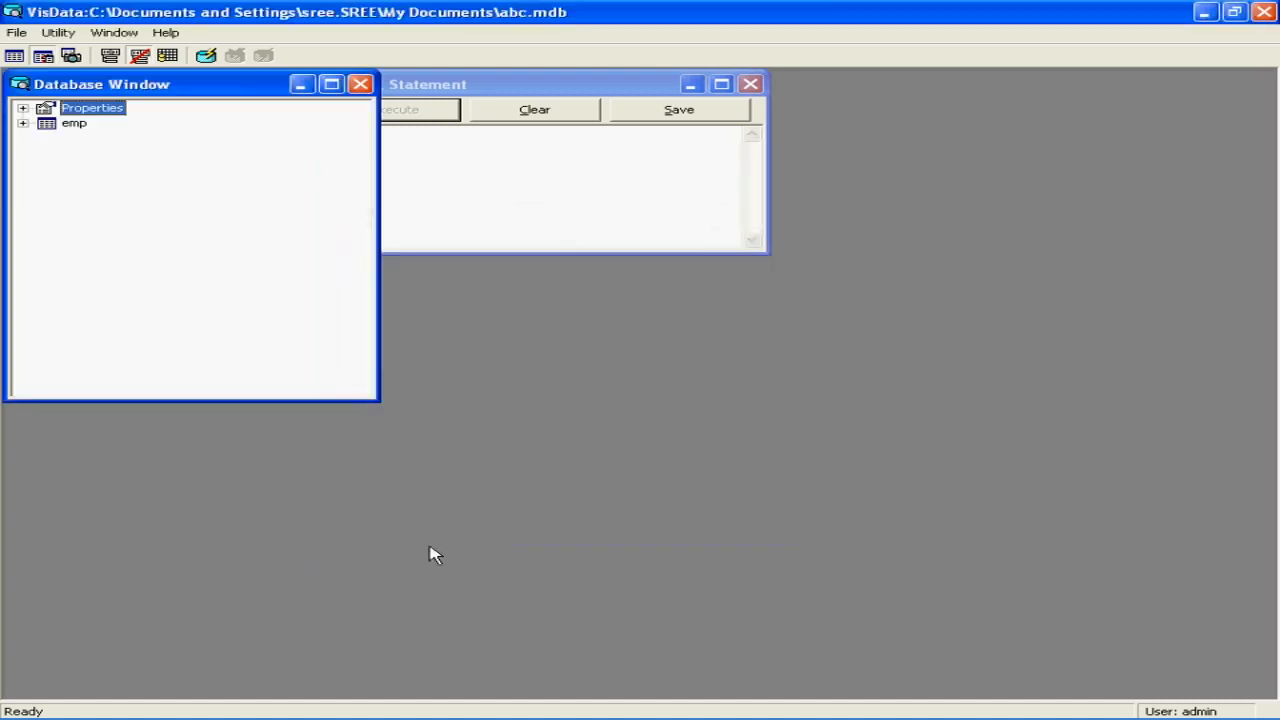
Check the emp table's fields in the database tree and open the table's record form
left_click(22, 123)
double_click(68, 139)
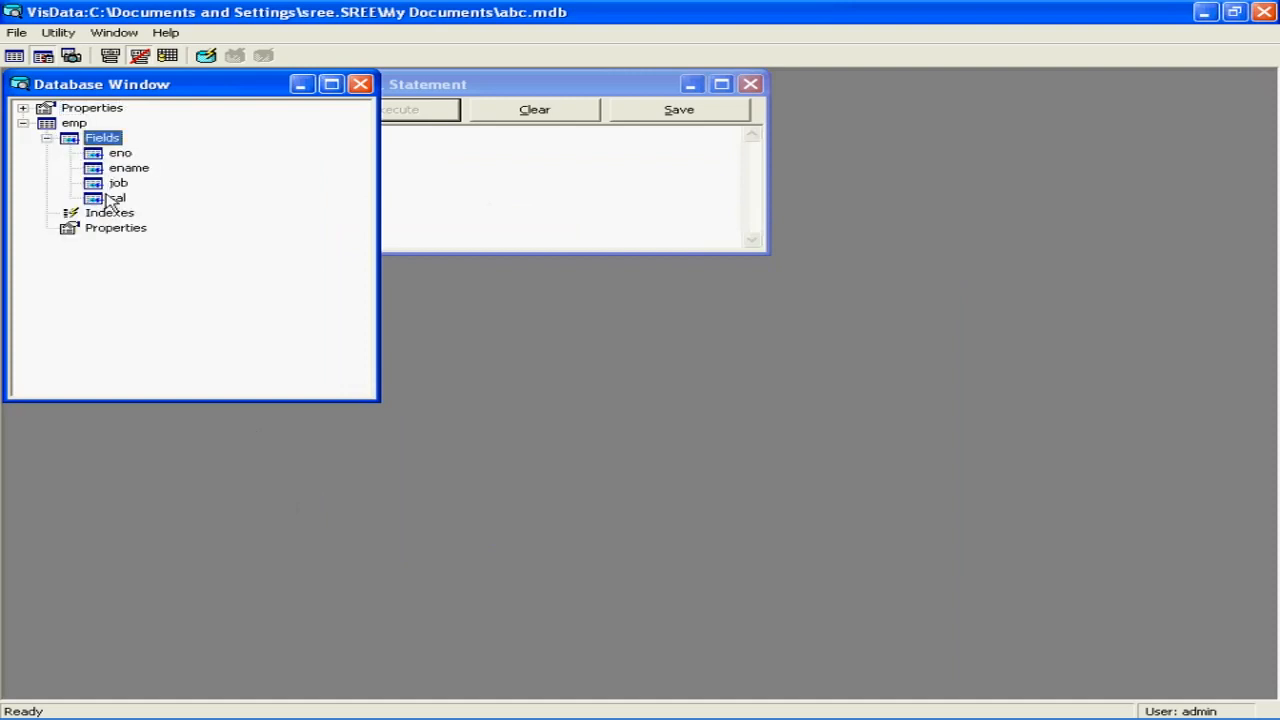
left_click(22, 123)
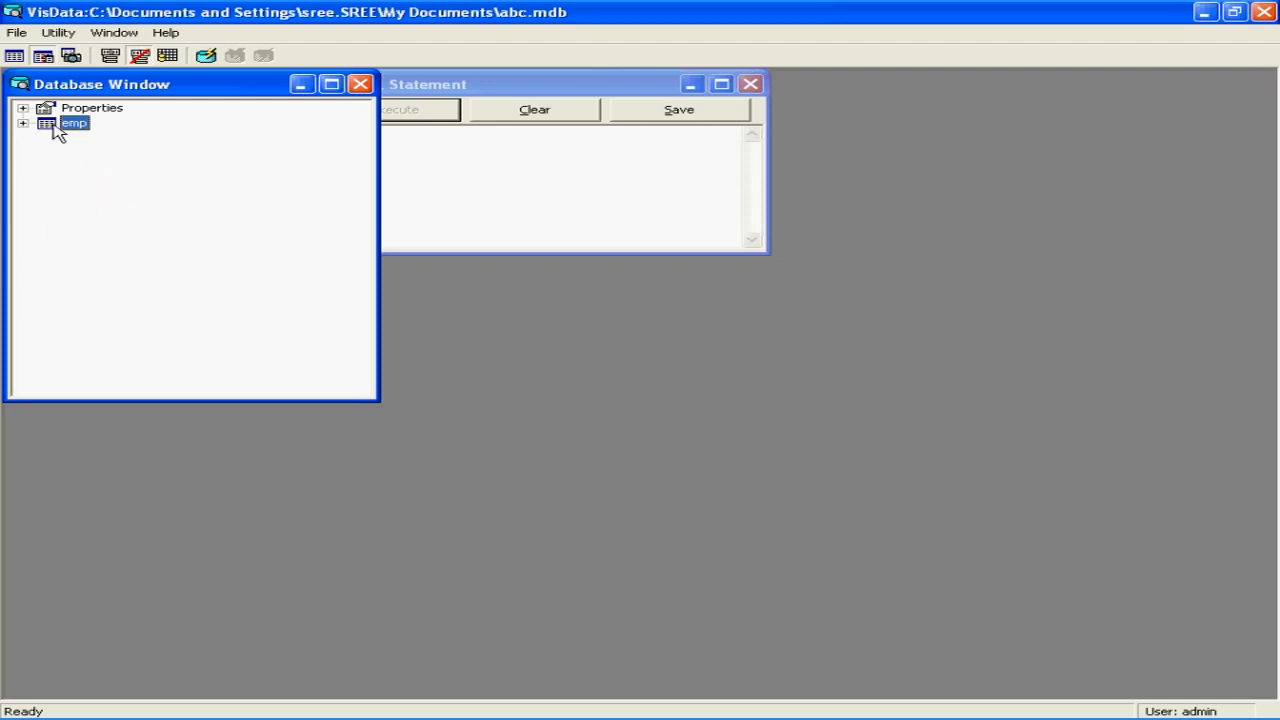
double_click(55, 128)
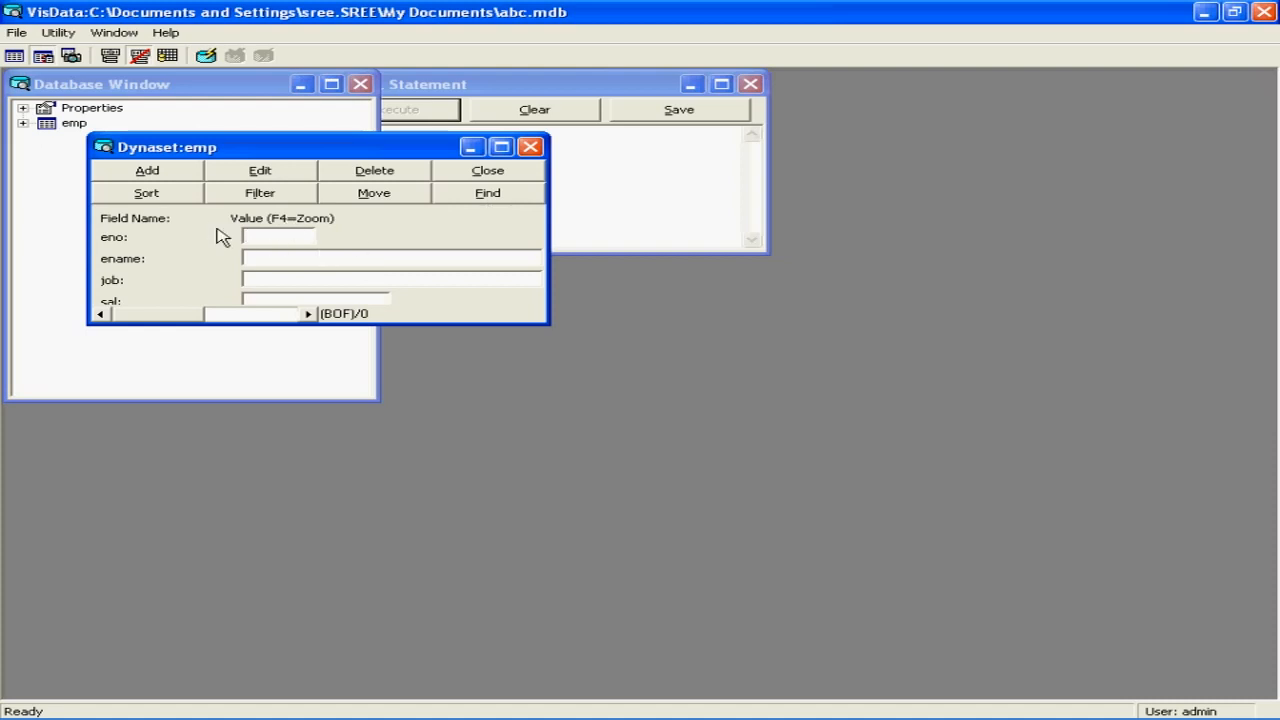
Add a record to the emp table with eno 100, the employee's name, job clerk and sal 1000
left_click(153, 178)
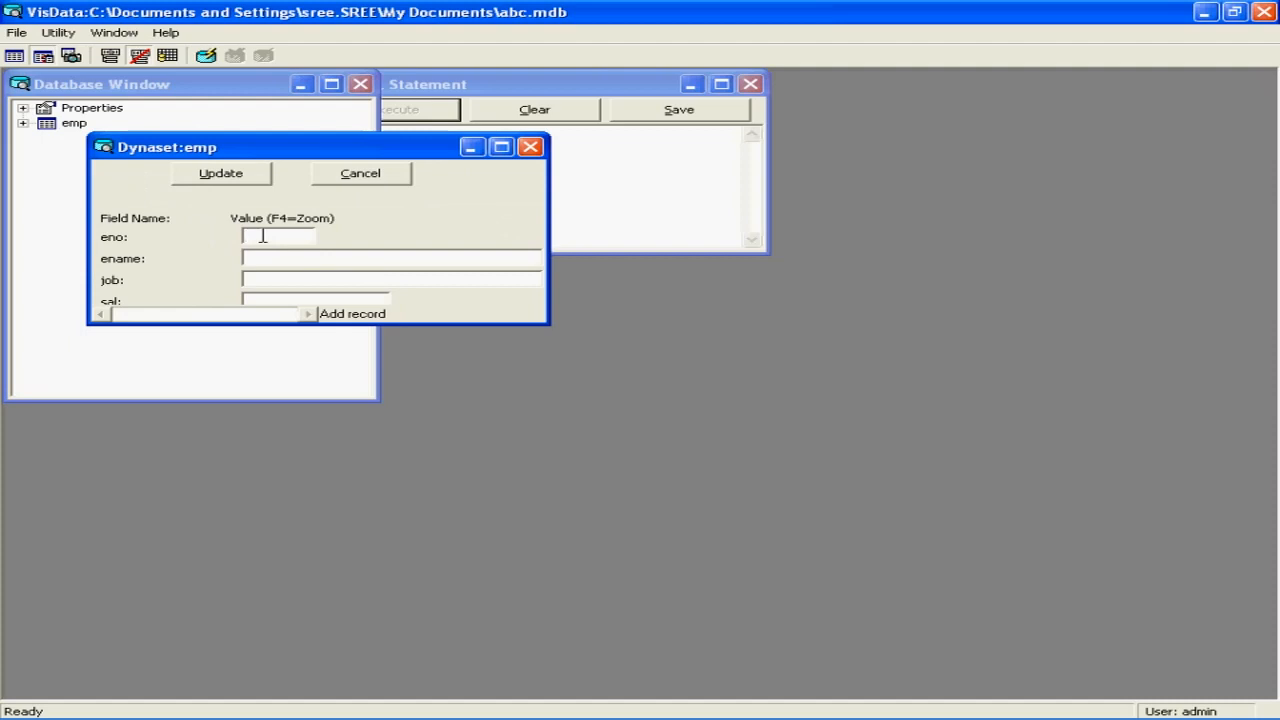
type("100")
left_click(254, 257)
type("Uday")
type("clerk")
key("Tab")
type("1000")
left_click(224, 176)
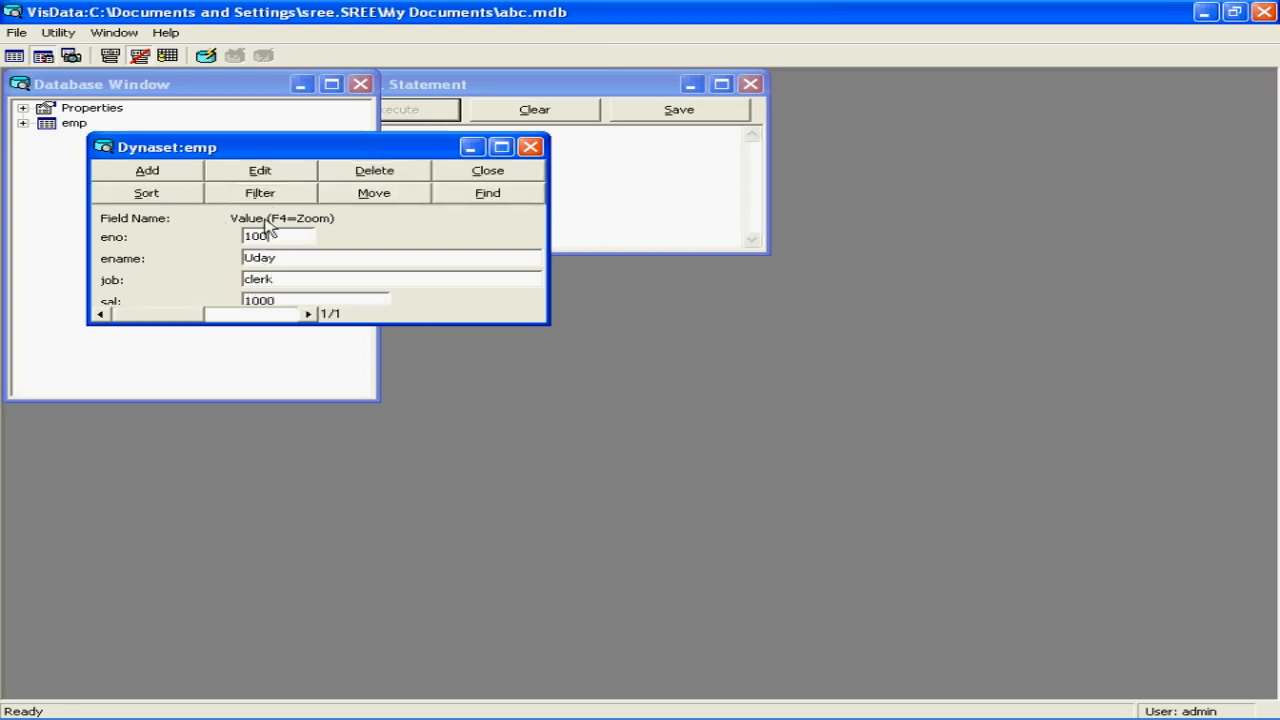
Add a second emp record with eno 101, the employee's name, job manager and sal 2000
left_click(163, 178)
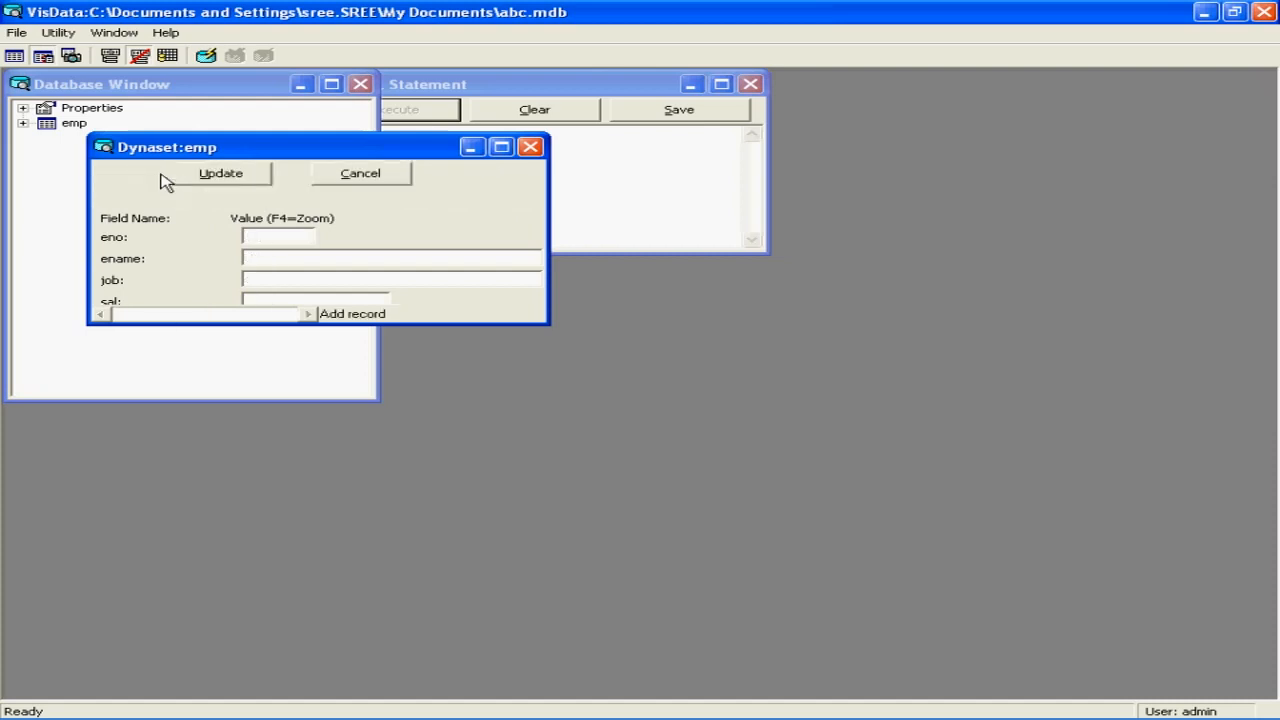
type("101")
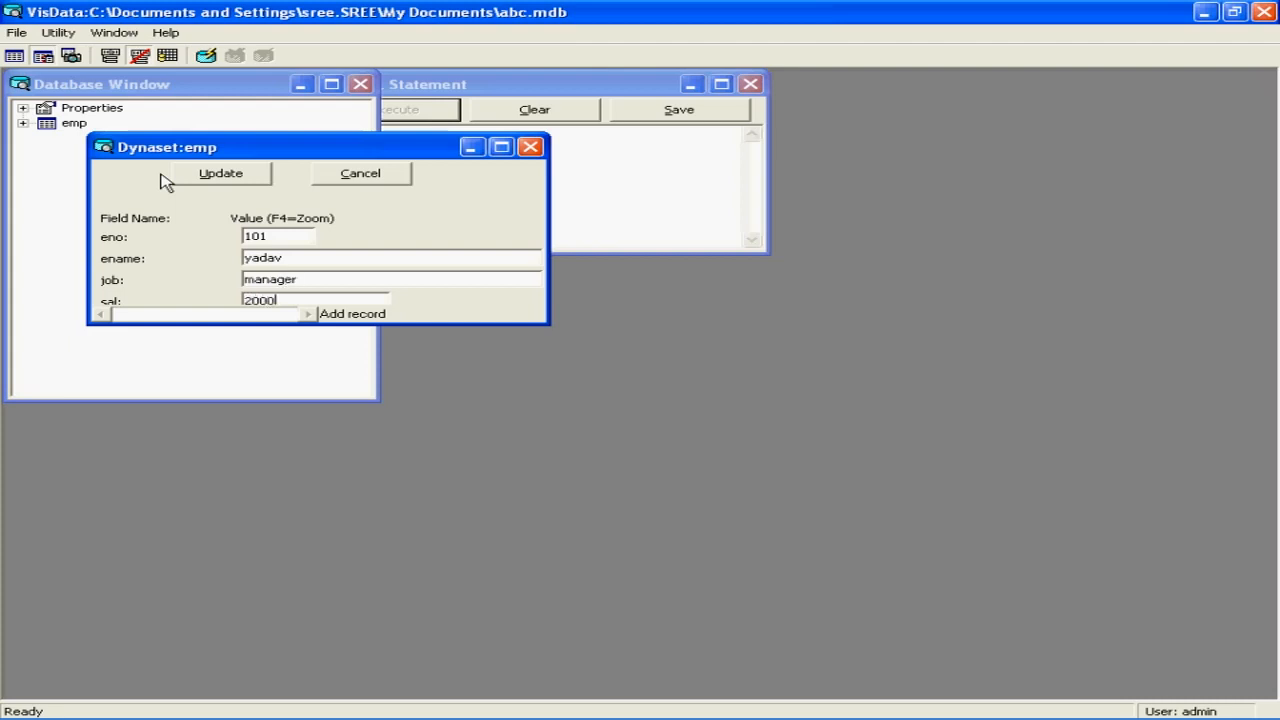
left_click(238, 180)
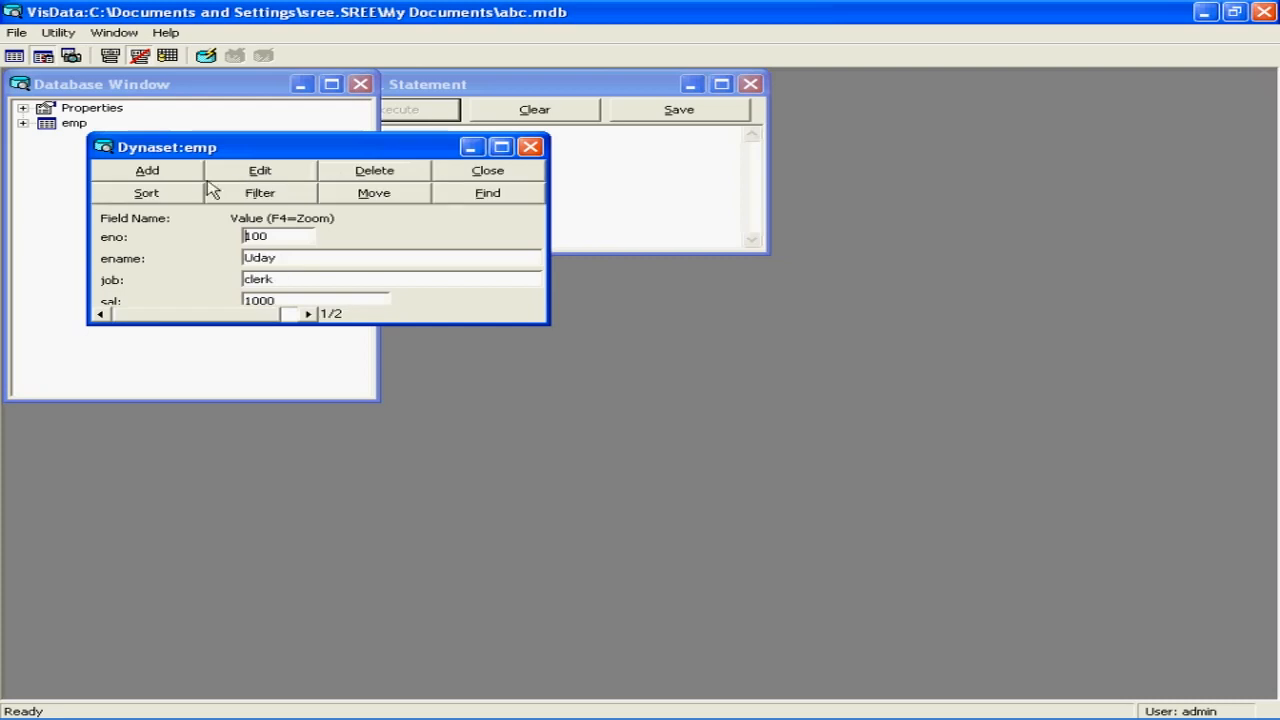
Browse back and forth through the emp records, and close the record form
left_click(309, 314)
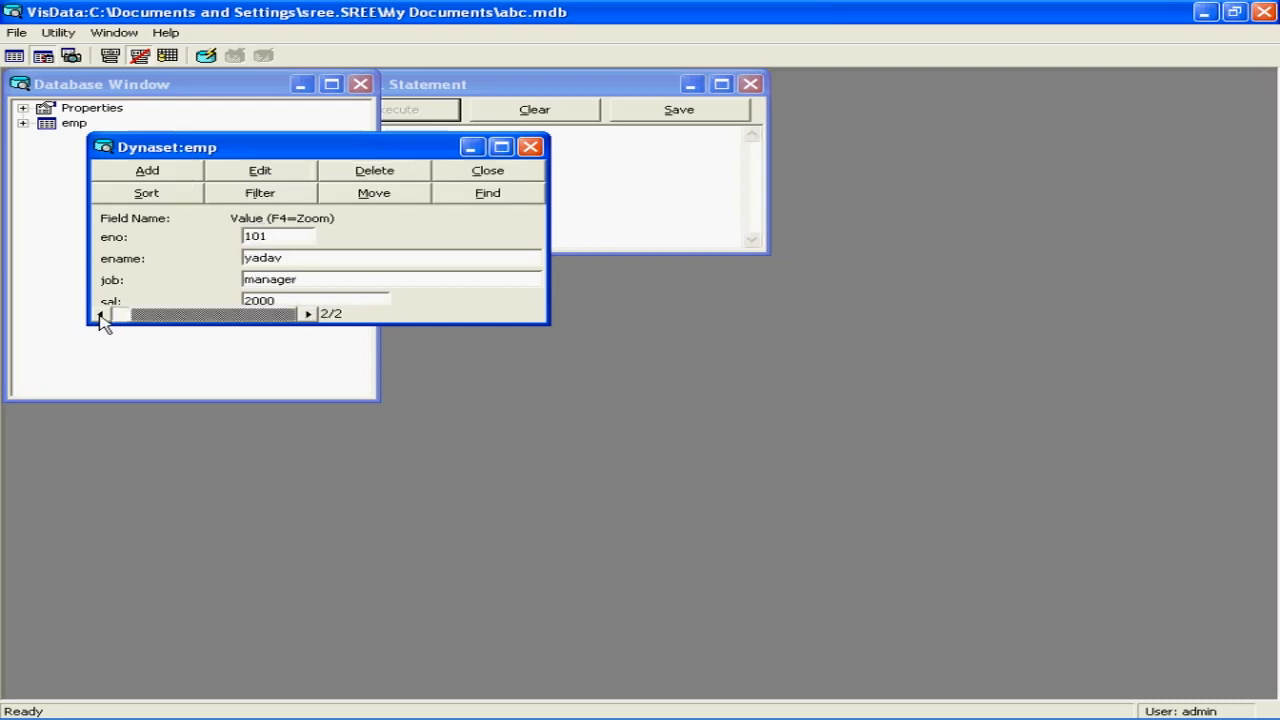
left_click(100, 316)
left_click(309, 314)
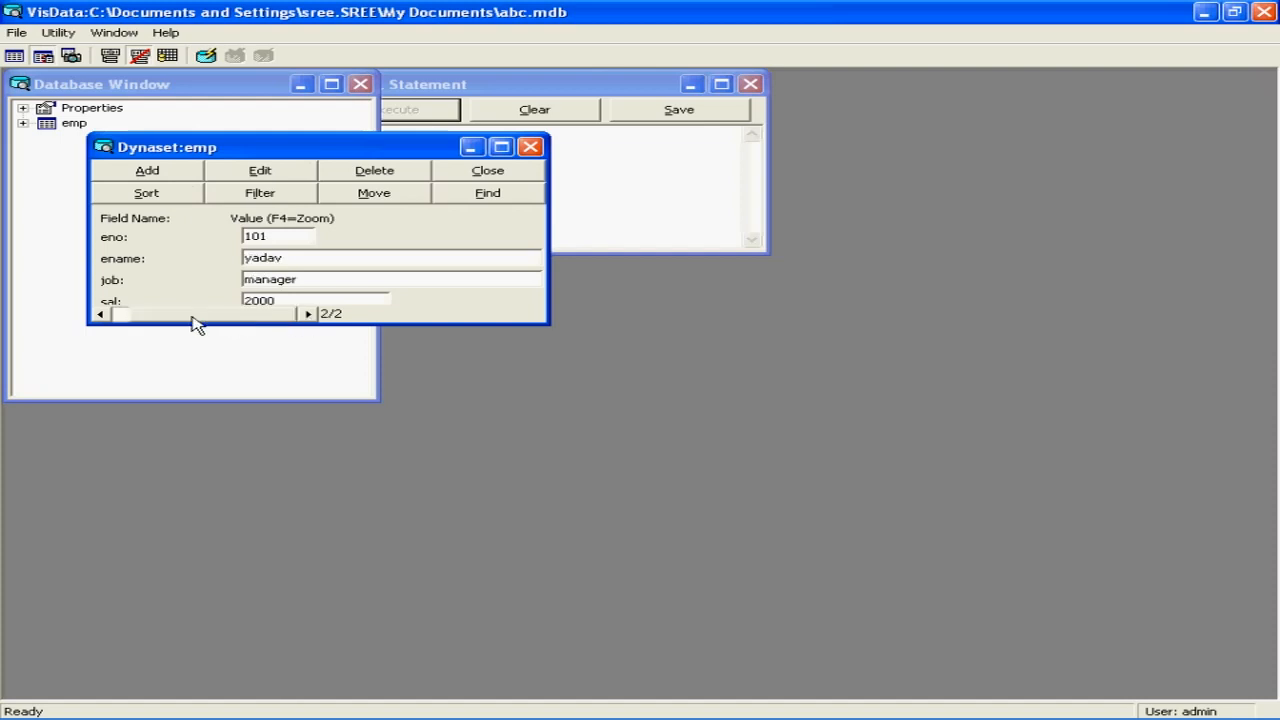
left_click(101, 315)
left_click(309, 315)
left_click(530, 148)
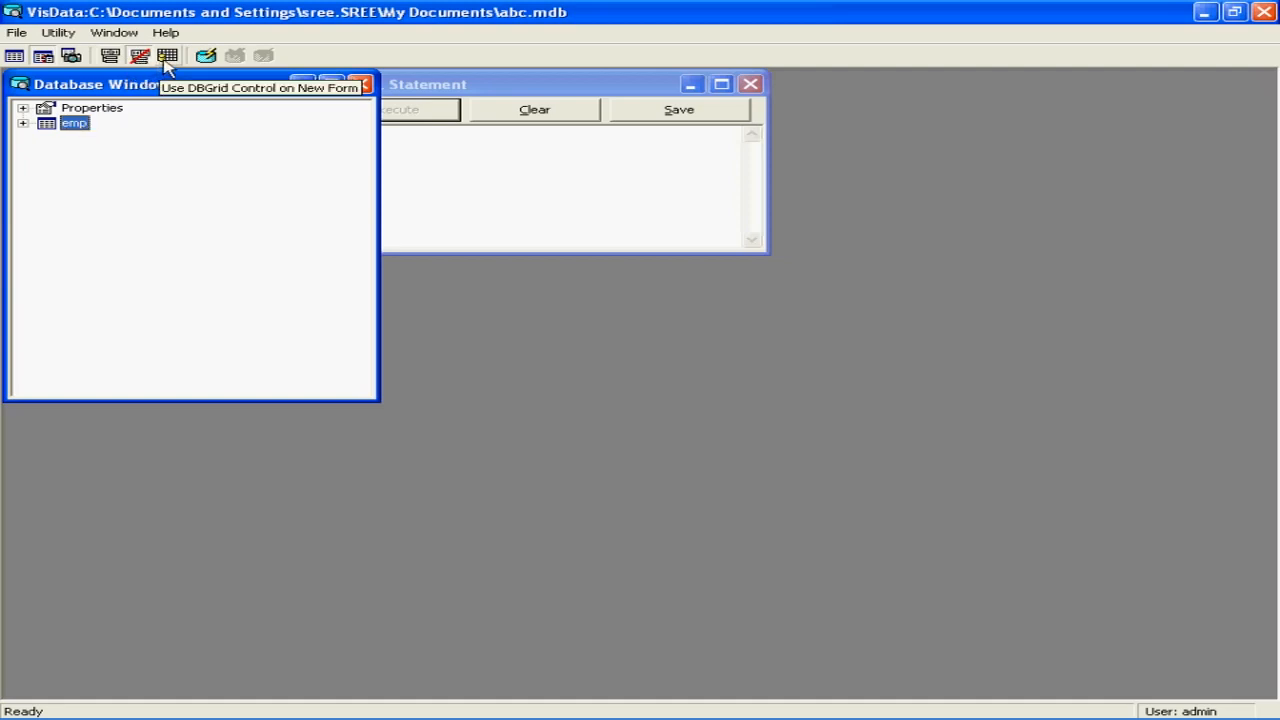
Open the emp table in a data grid using the DBGrid form option, leaving a single grid window open
double_click(53, 127)
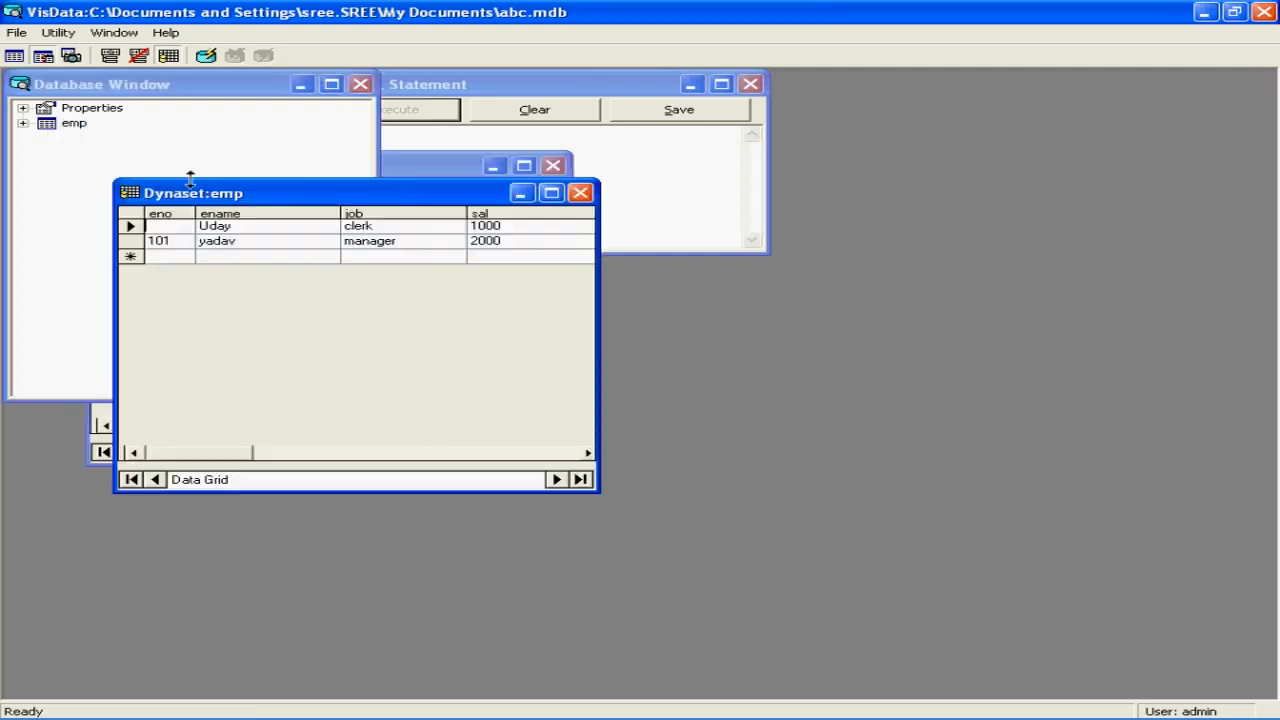
left_click(170, 257)
left_click(581, 194)
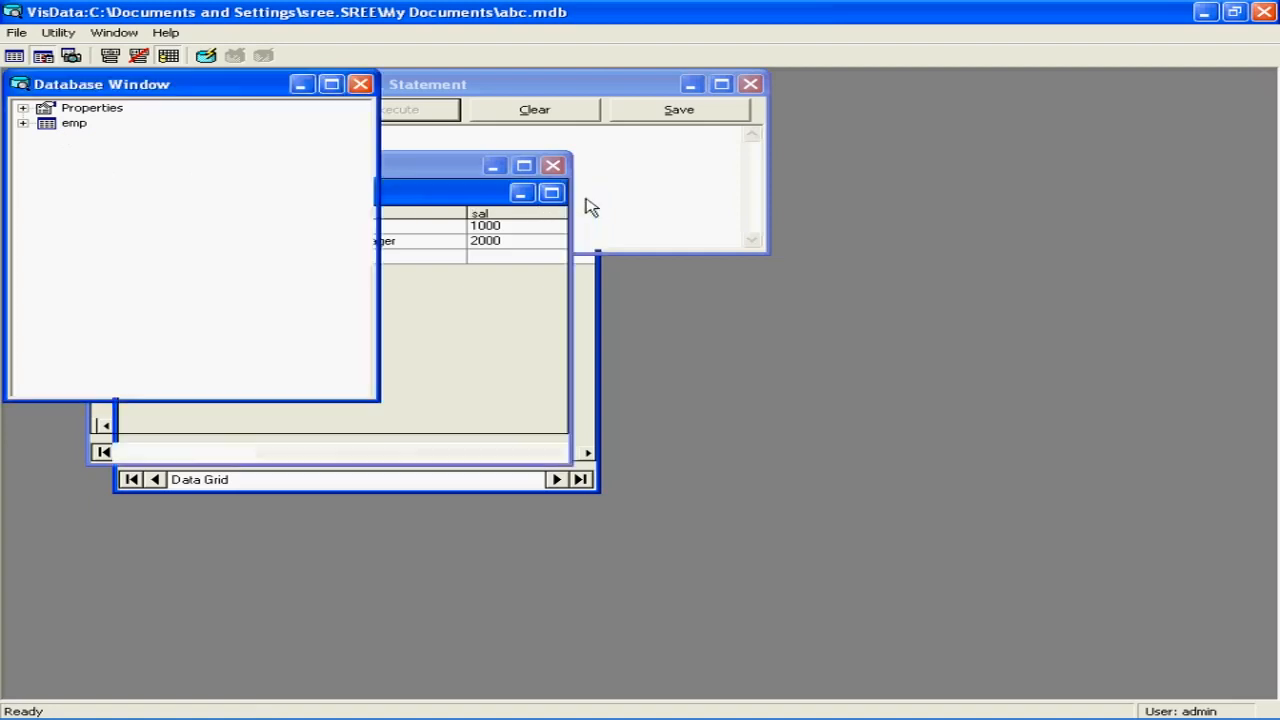
double_click(51, 126)
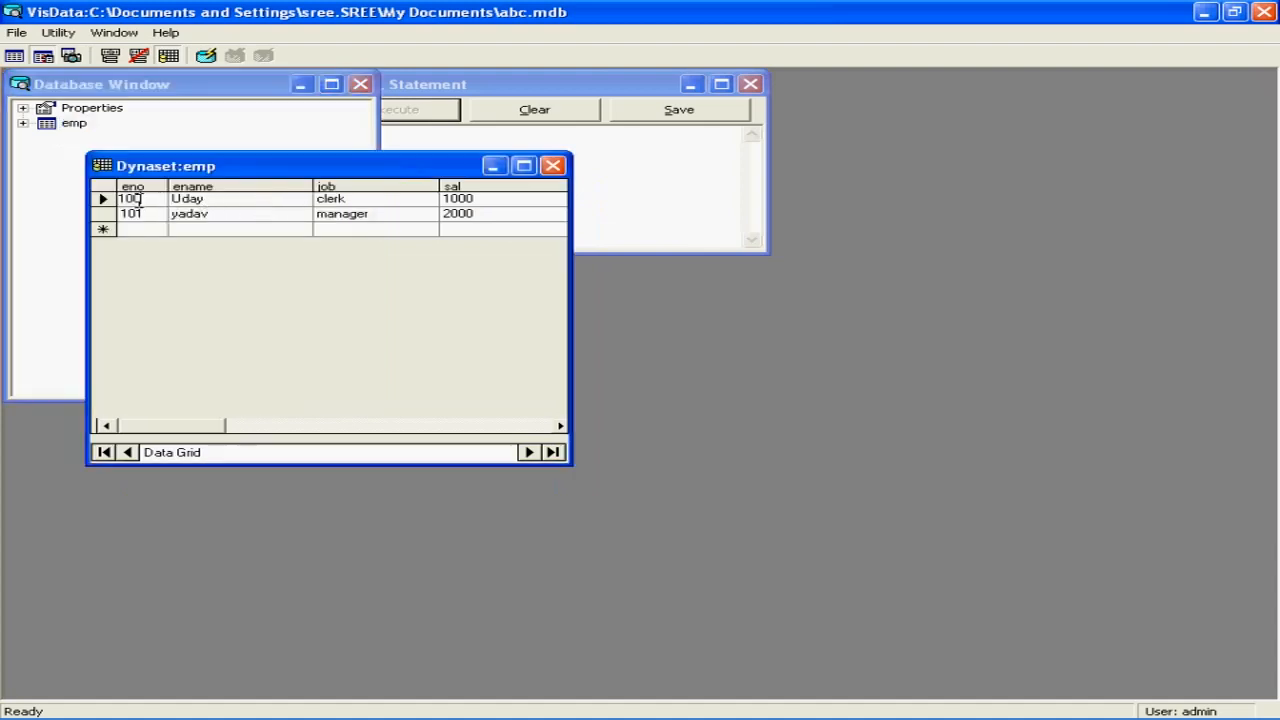
Add a grid row with eno 102, the employee's name, job clerk and sal 3000, and close the grid
left_click(139, 231)
left_click(196, 233)
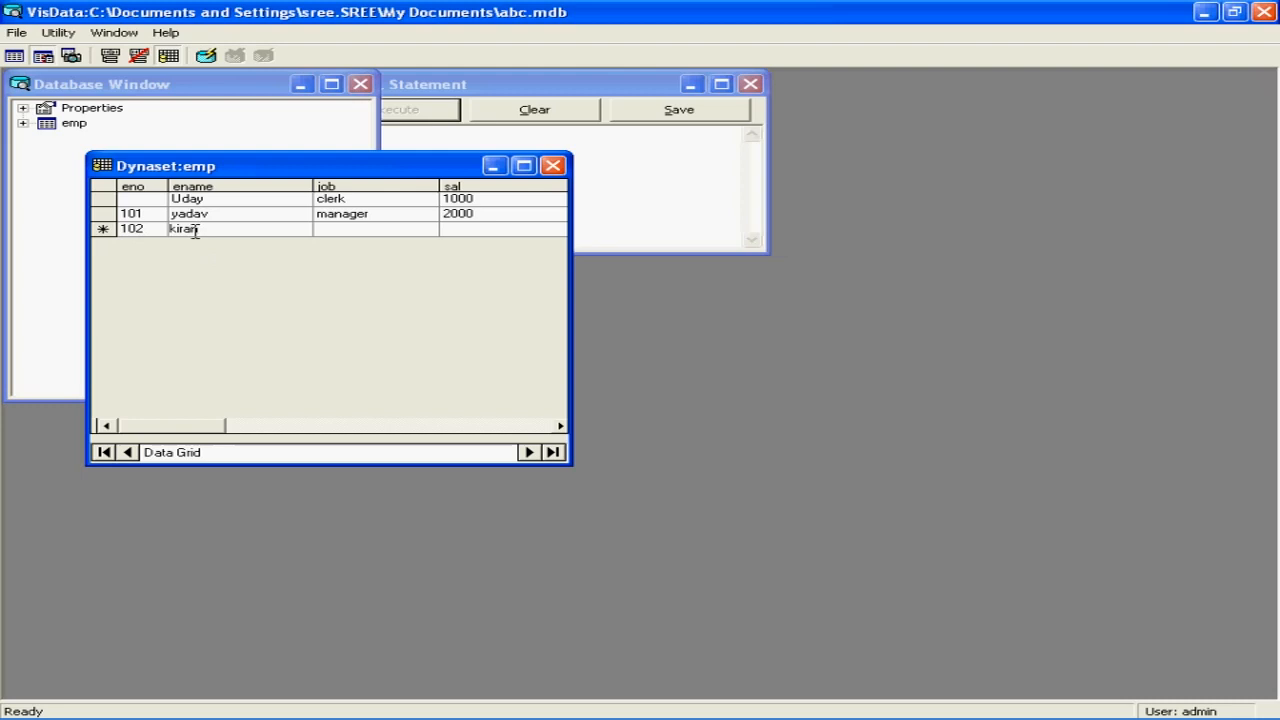
type("kiran")
left_click(341, 230)
left_click(486, 230)
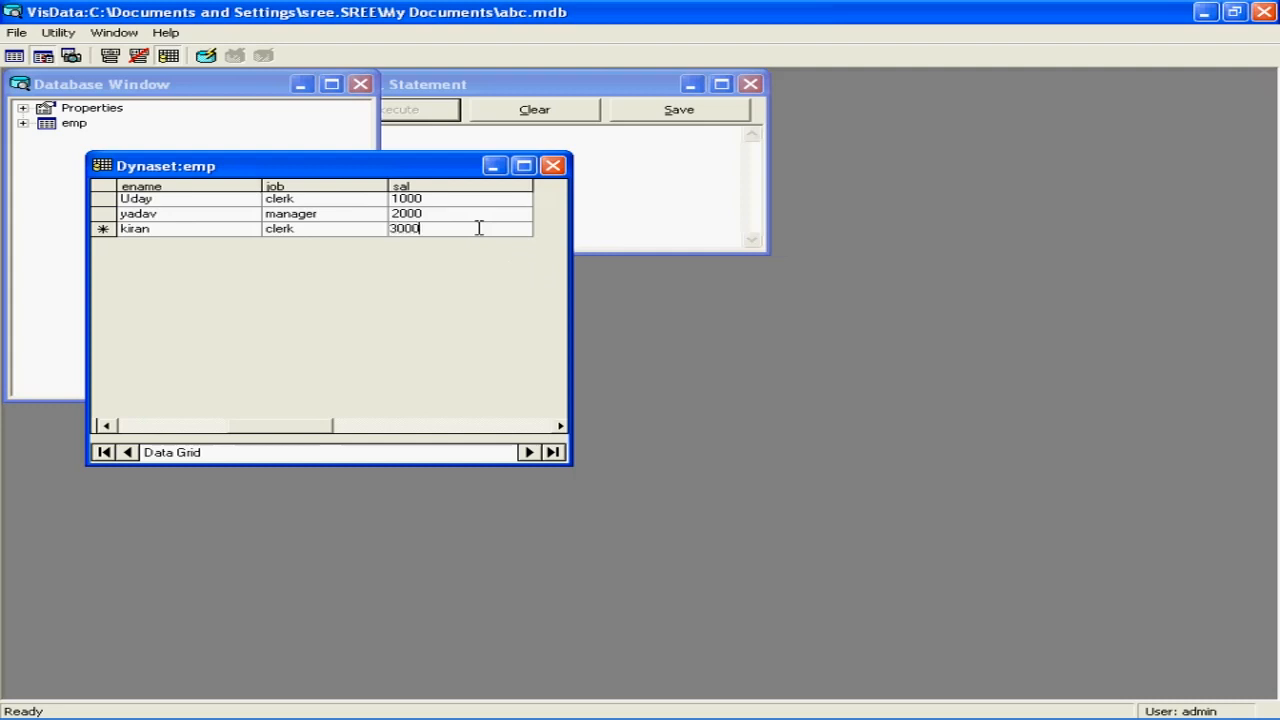
left_click(554, 166)
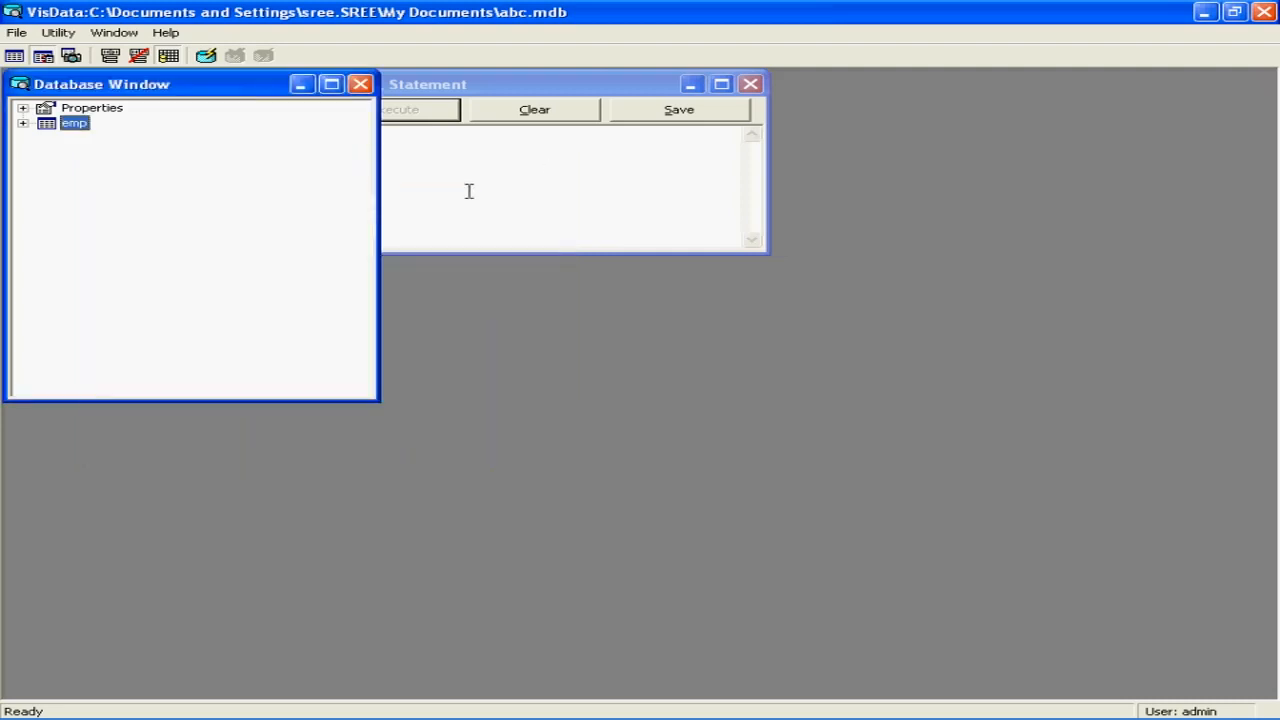
Refresh the database list and view the blank structure dialog for a new table, closing it without building anything
right_click(119, 177)
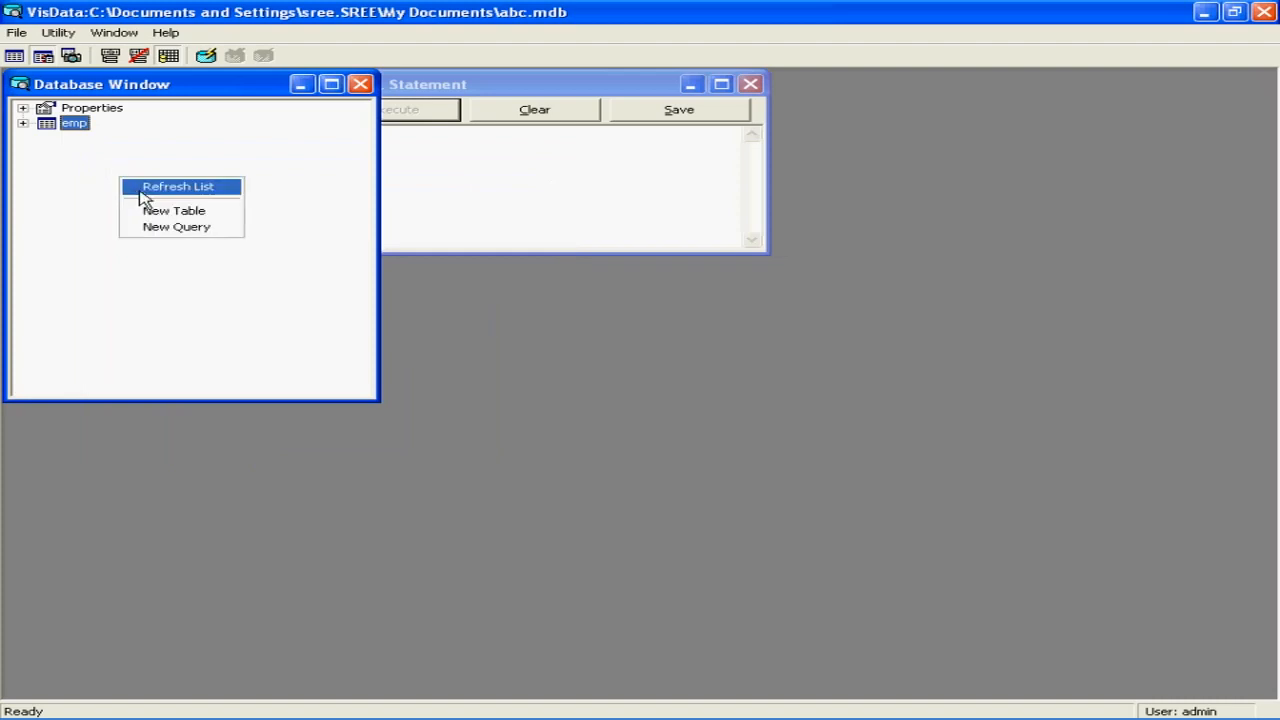
left_click(160, 187)
right_click(115, 178)
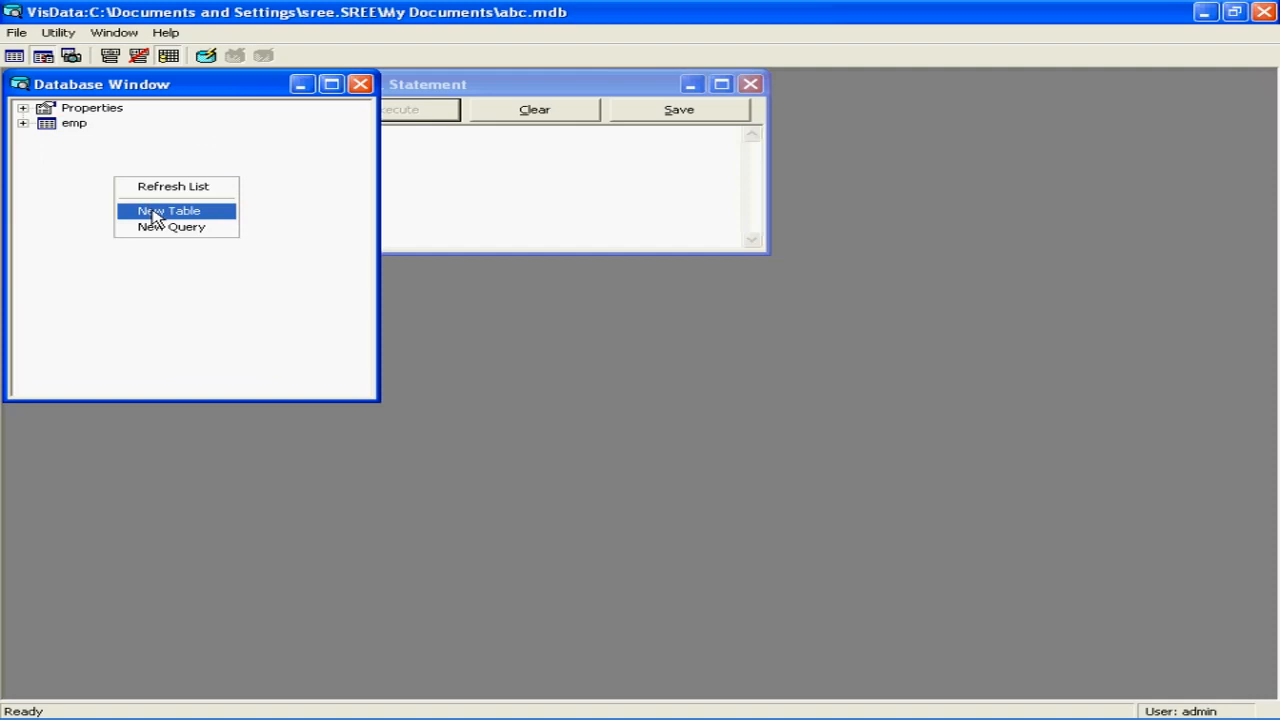
left_click(155, 214)
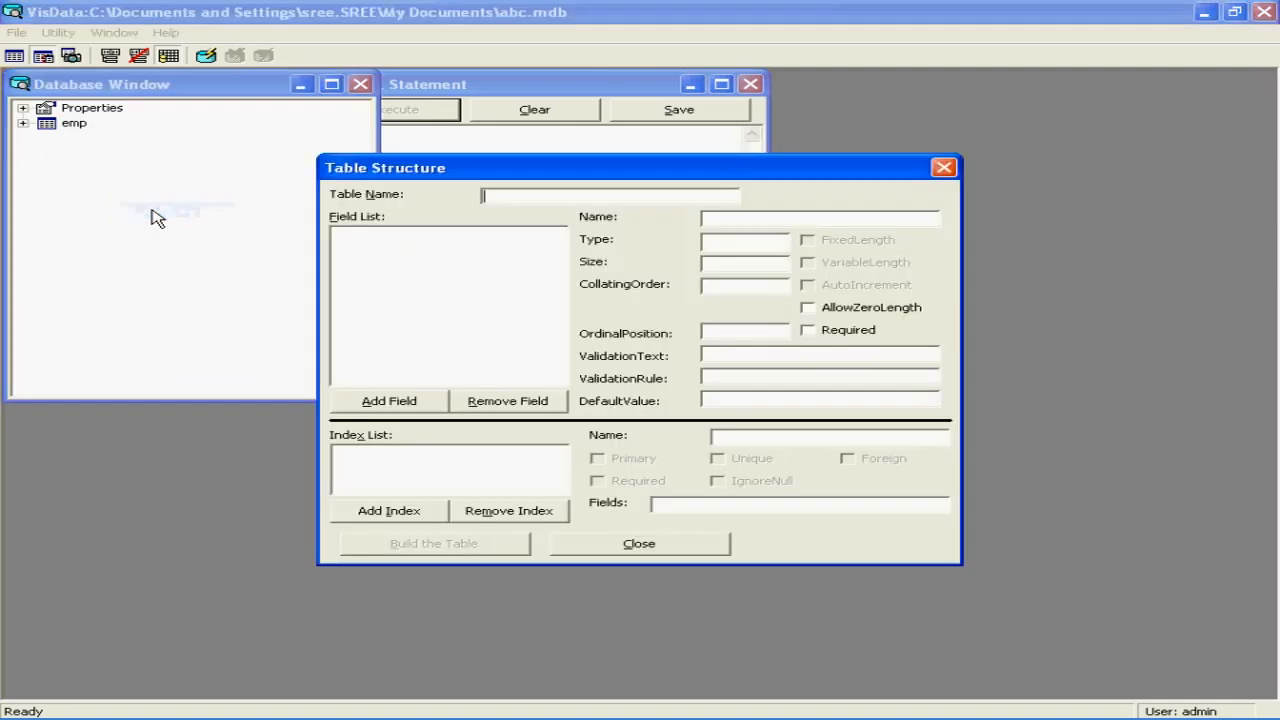
left_click(657, 549)
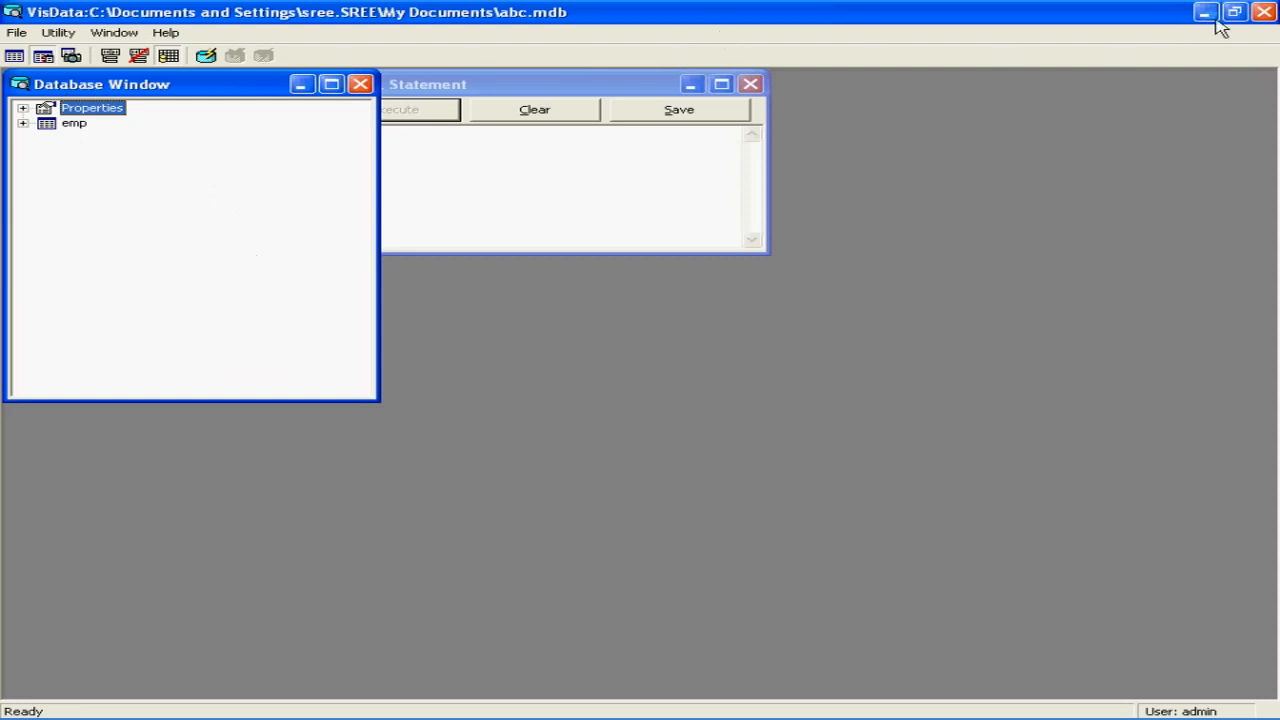
Close VisData and start the Visual Data Manager again from Visual Basic
left_click(1264, 12)
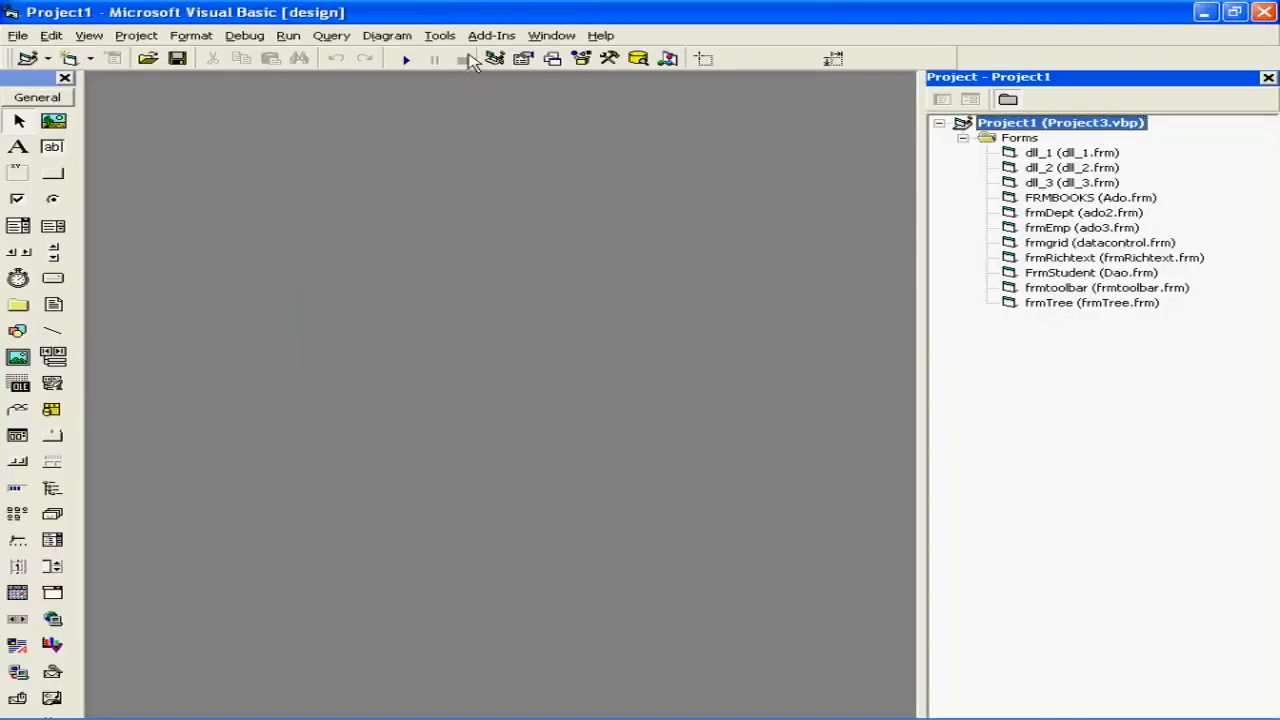
left_click(482, 38)
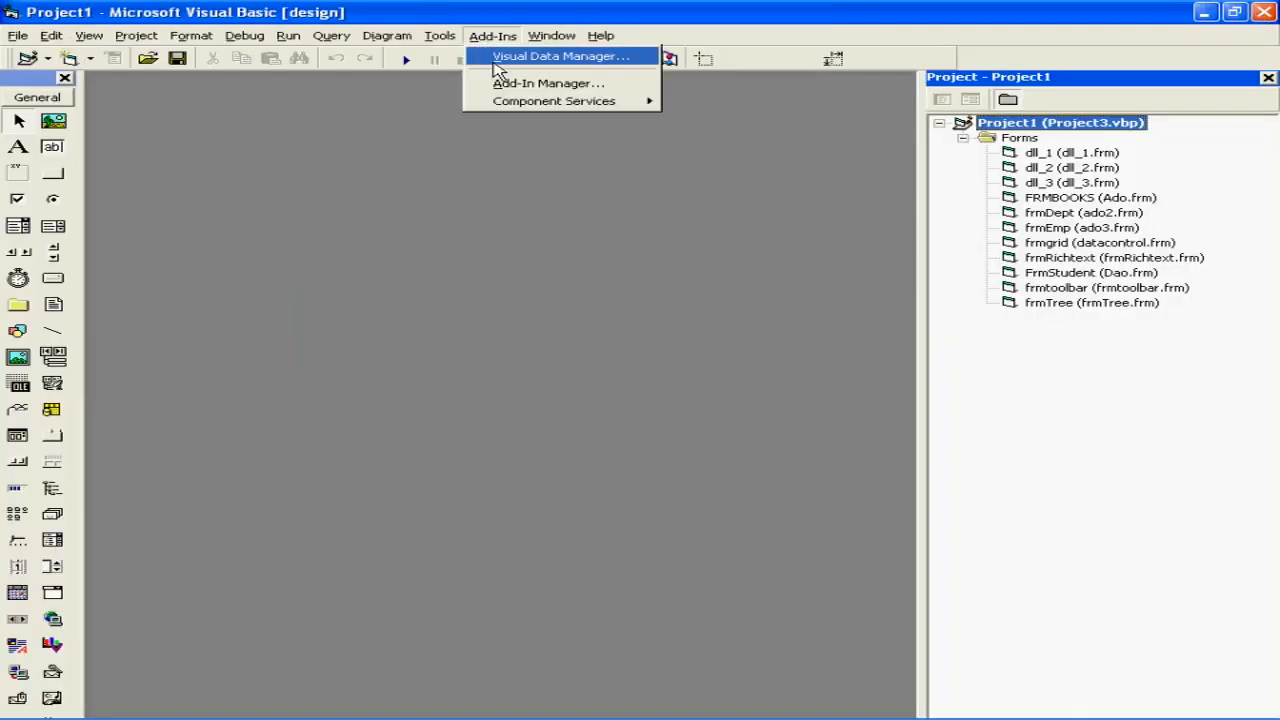
left_click(492, 58)
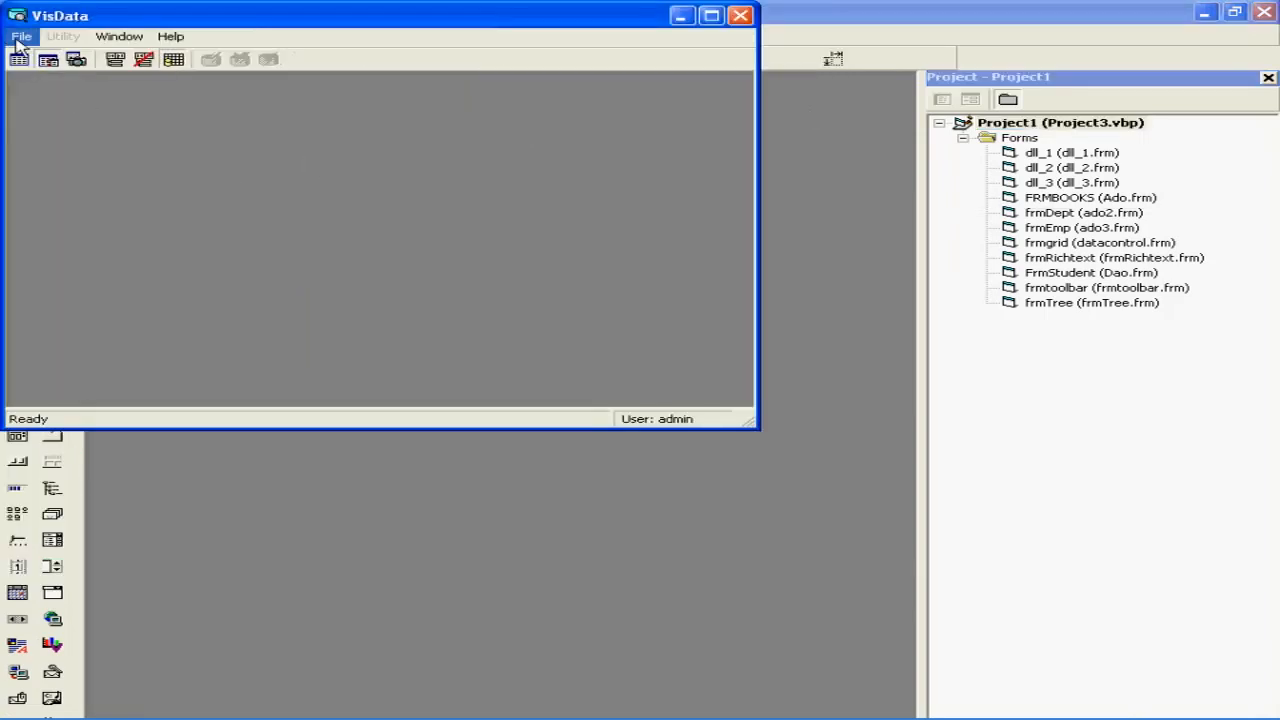
Open the existing Microsoft Access database abc from the My Documents folder
left_click(19, 38)
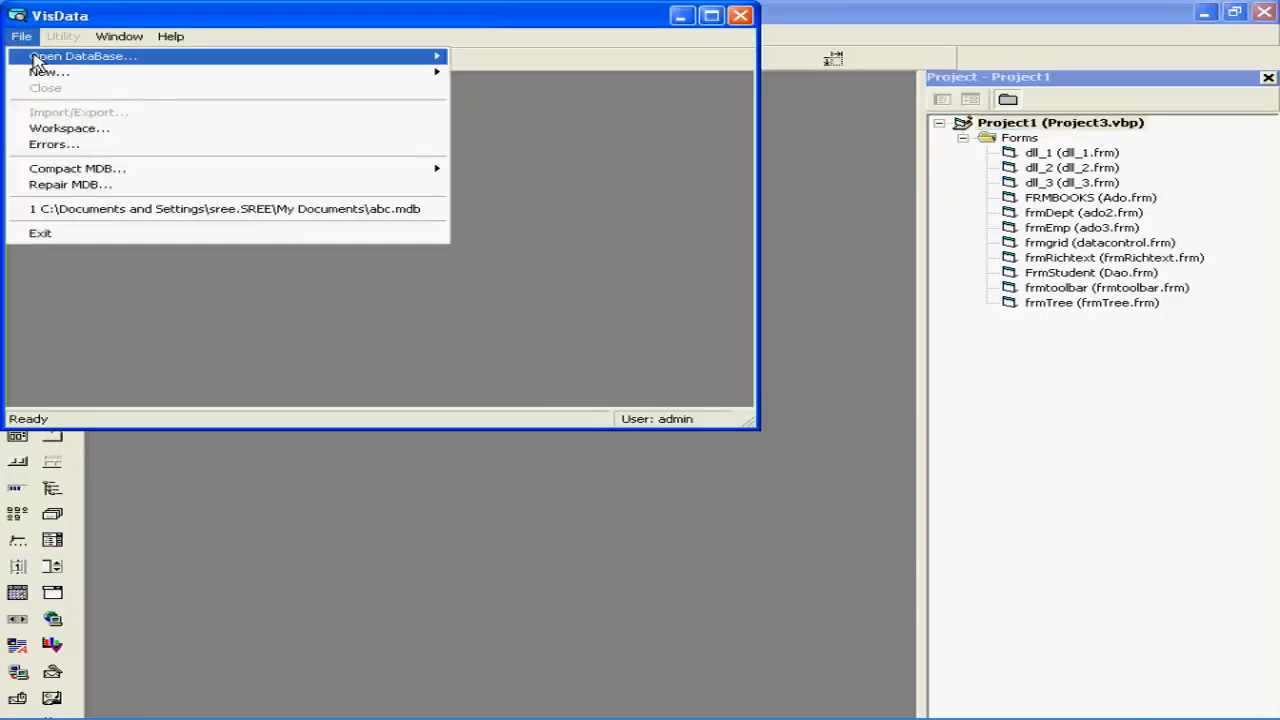
mouse_move(37, 62)
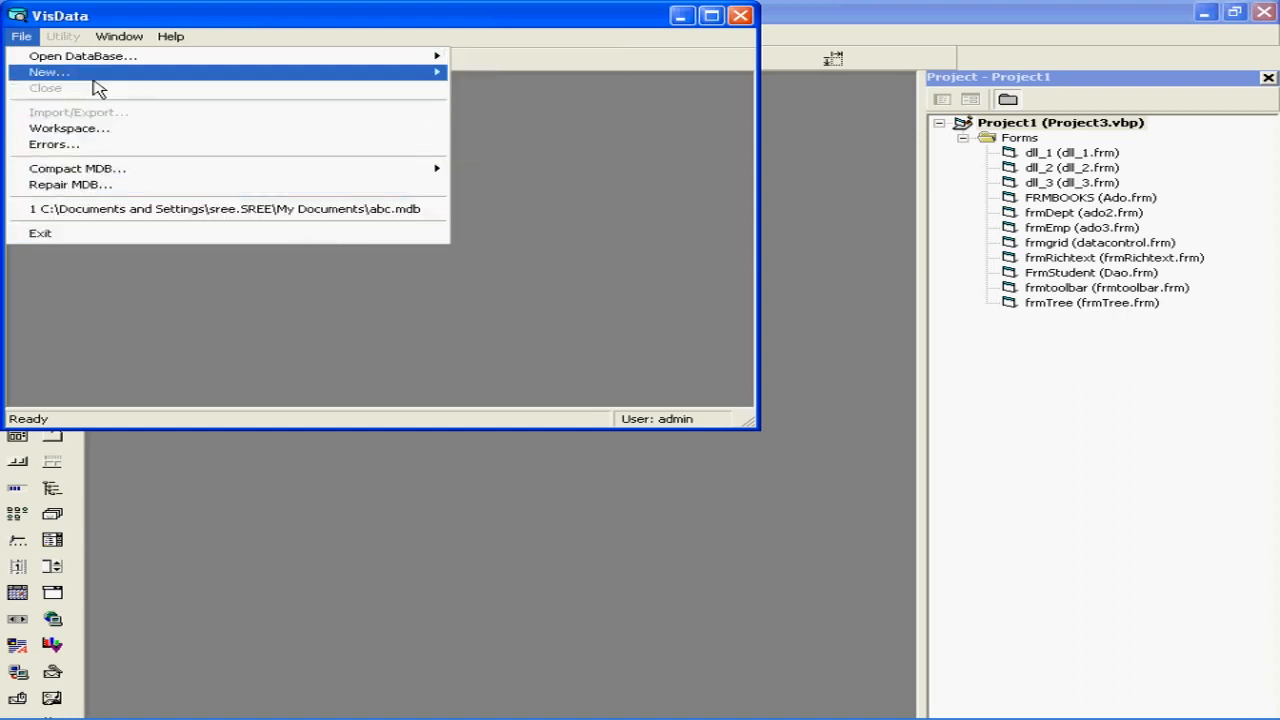
mouse_move(85, 60)
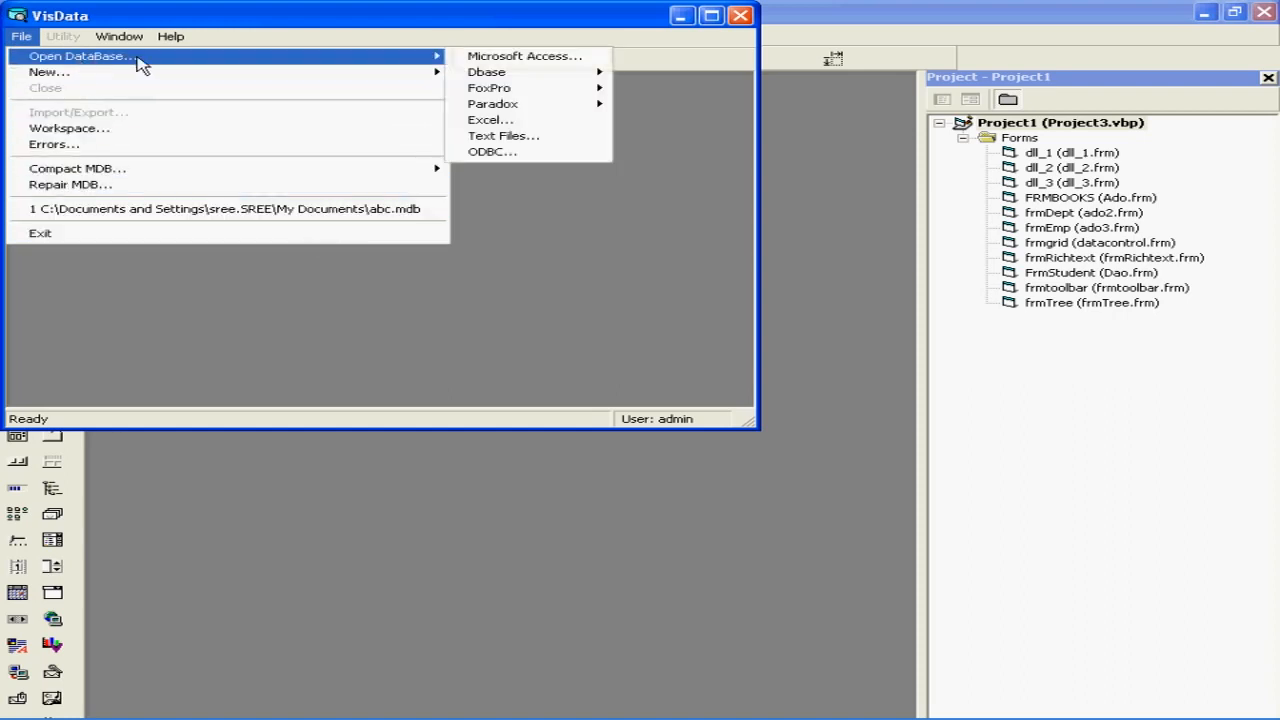
left_click(490, 57)
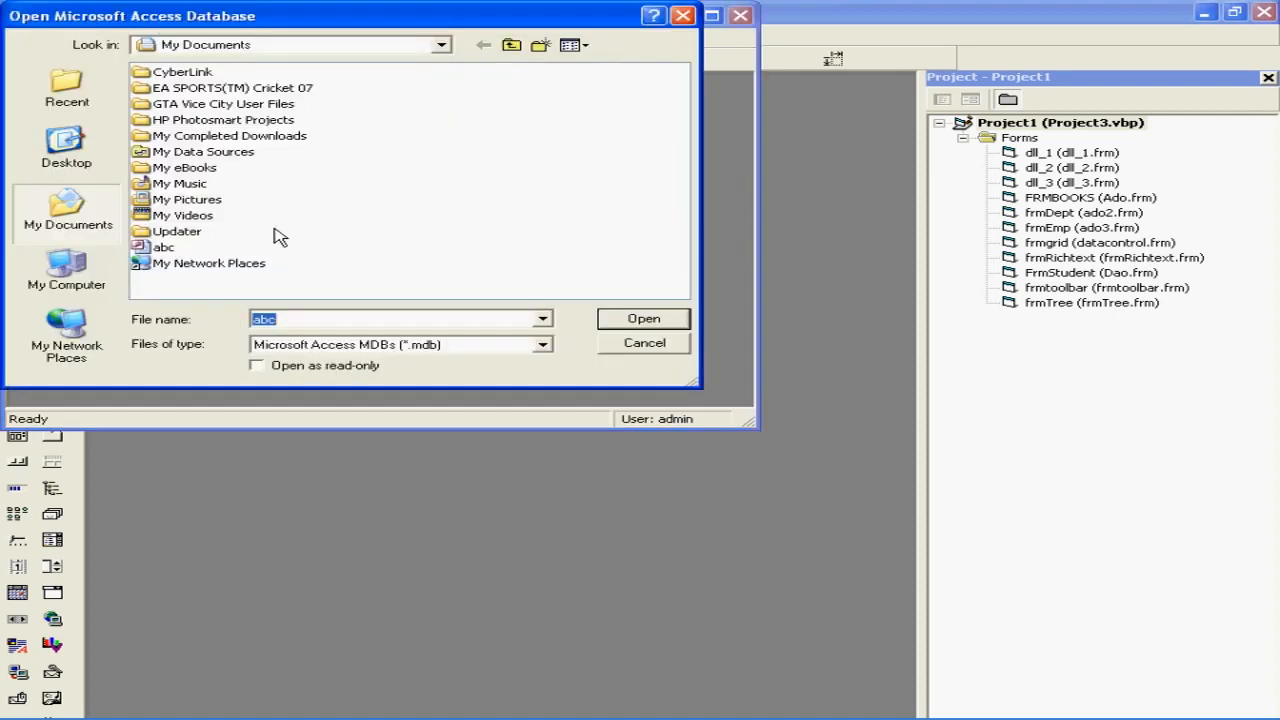
left_click(154, 250)
left_click(628, 322)
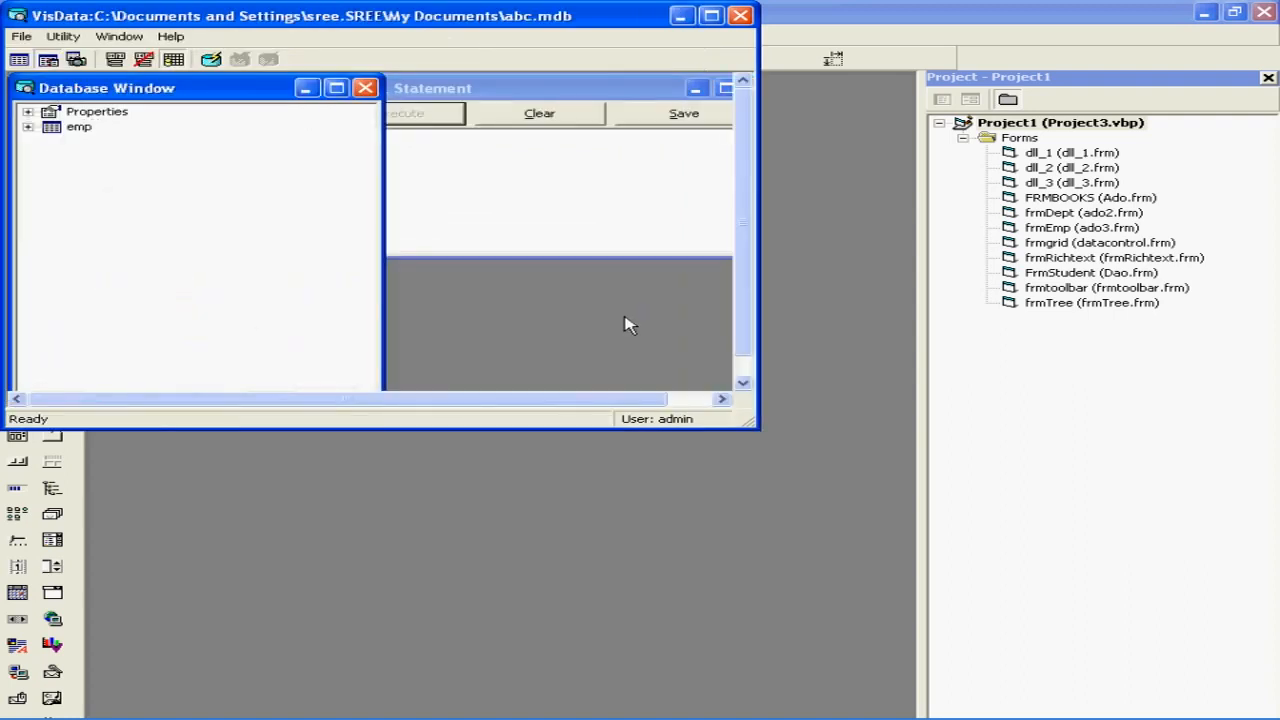
Examine the emp table's fields in the database tree, and collapse the table again
left_click(29, 128)
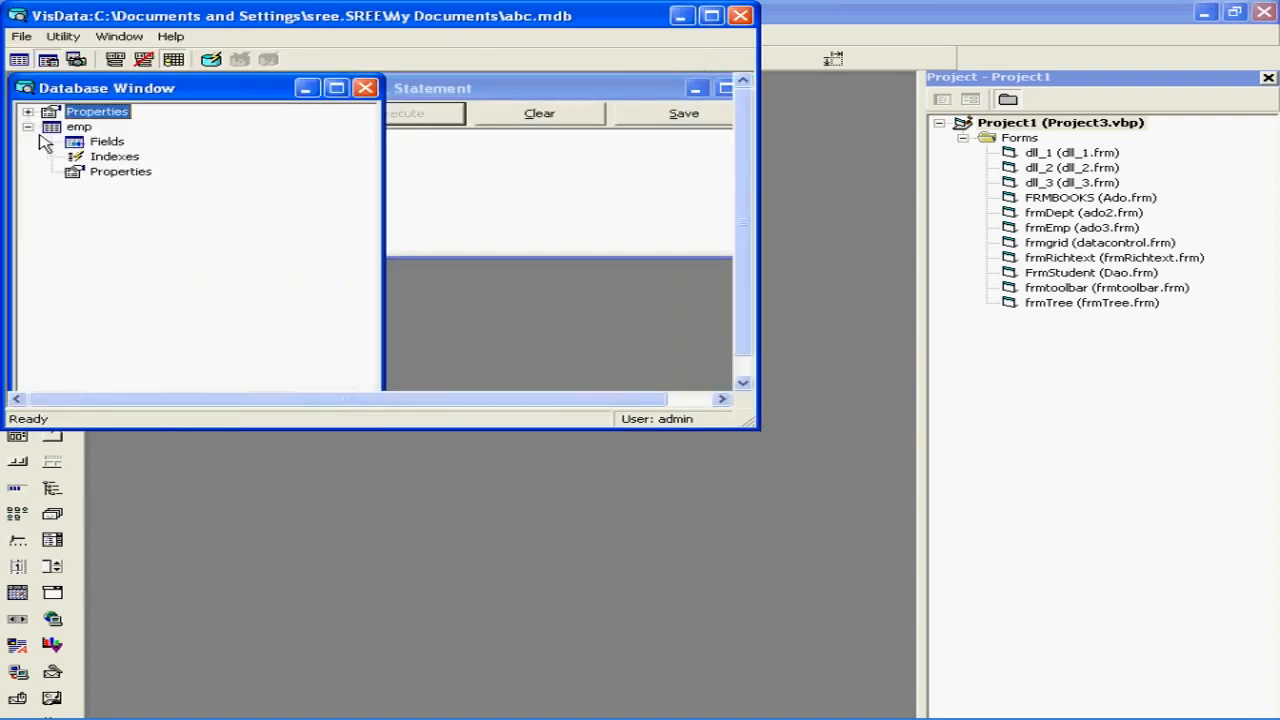
double_click(62, 146)
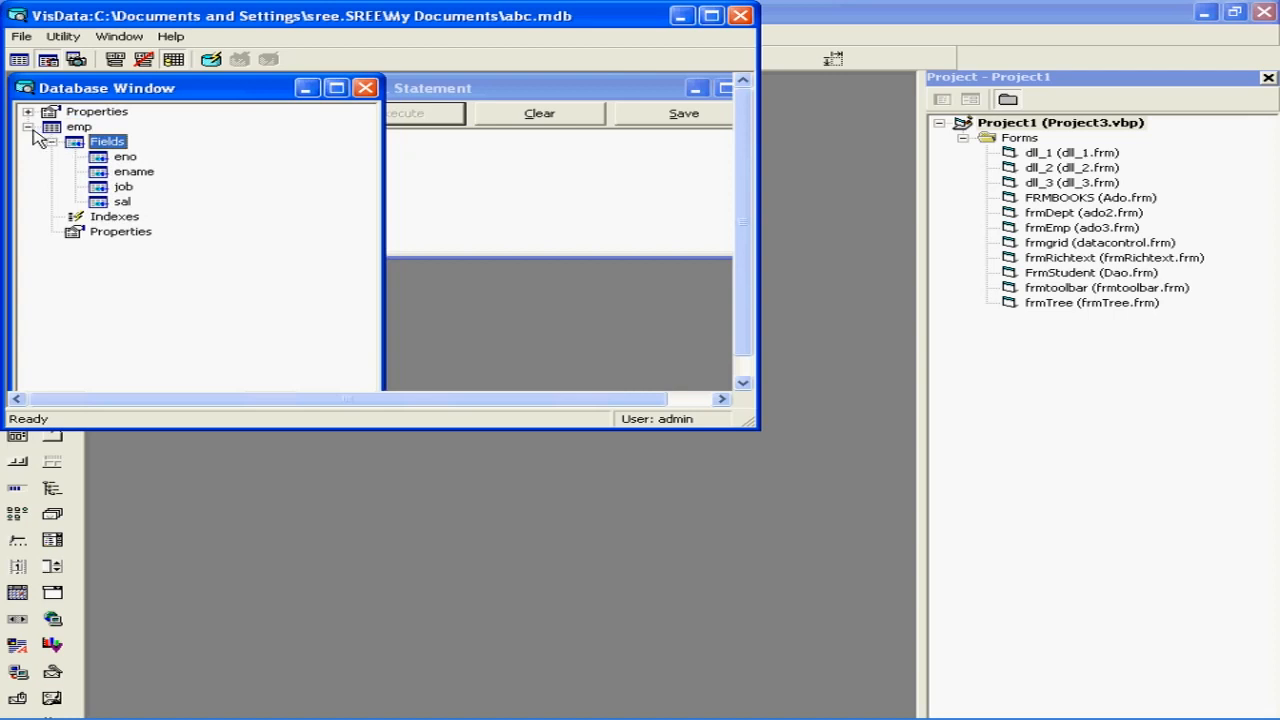
left_click(29, 128)
right_click(89, 178)
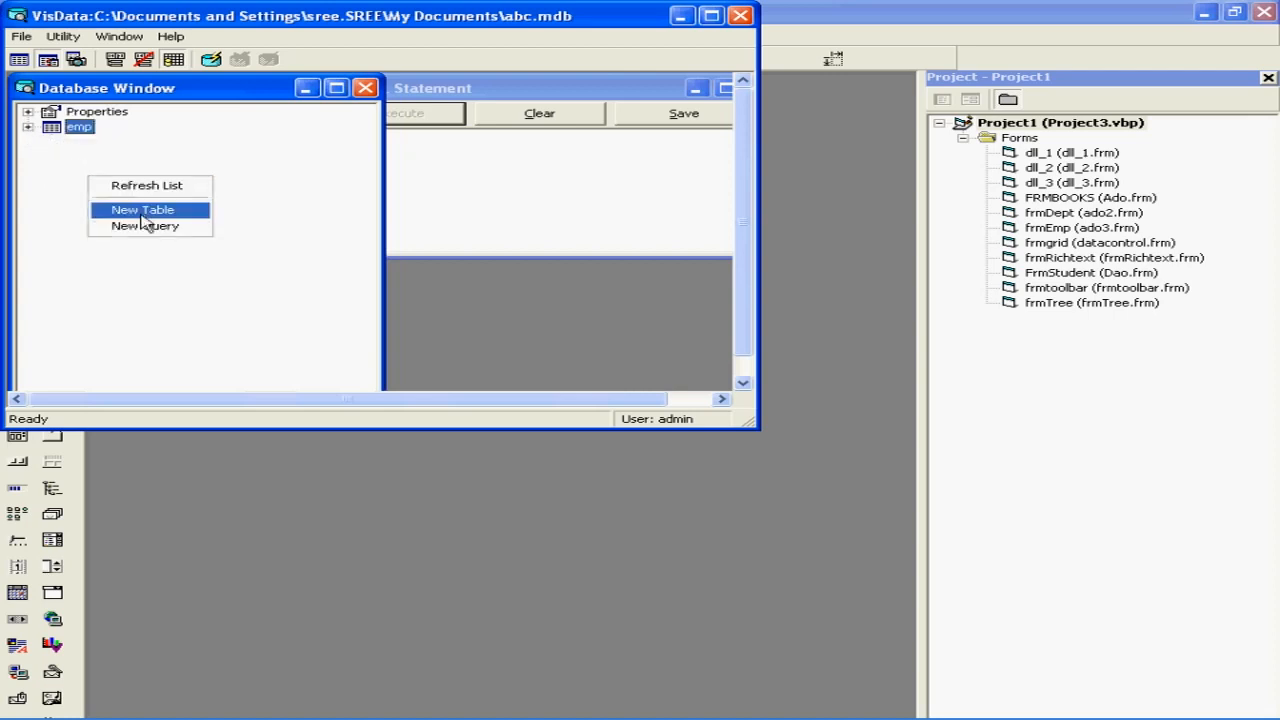
left_click(323, 224)
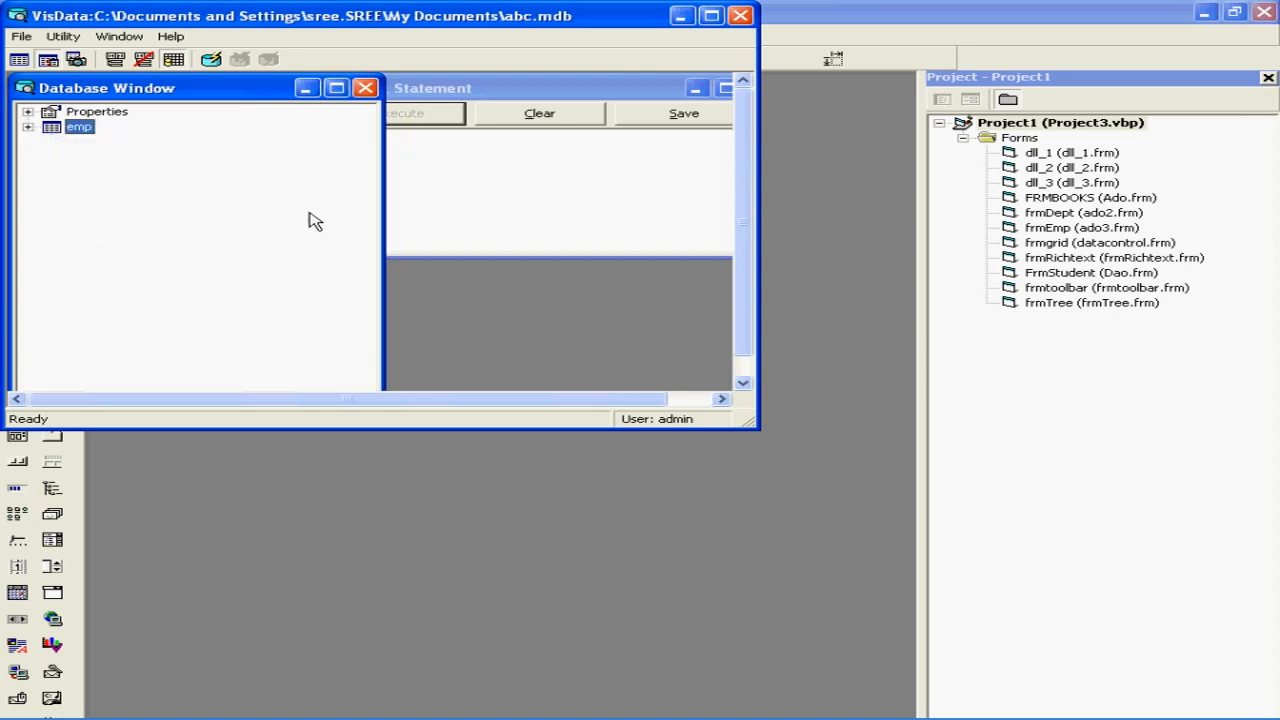